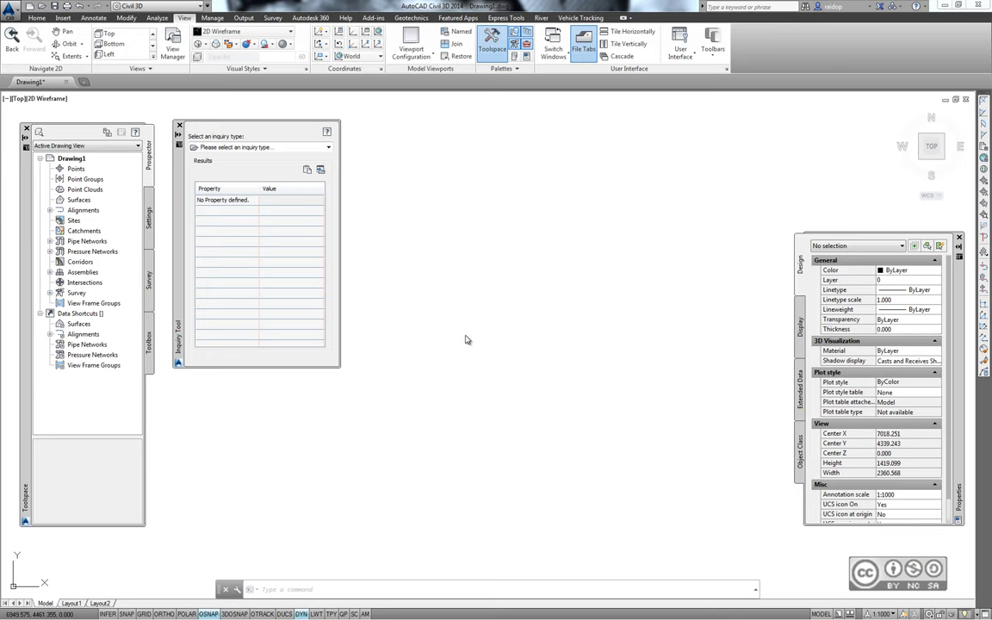
Show the application menu's Open options for drawings and sheet sets
{"action": "left_click", "coordinate": [10, 8]}
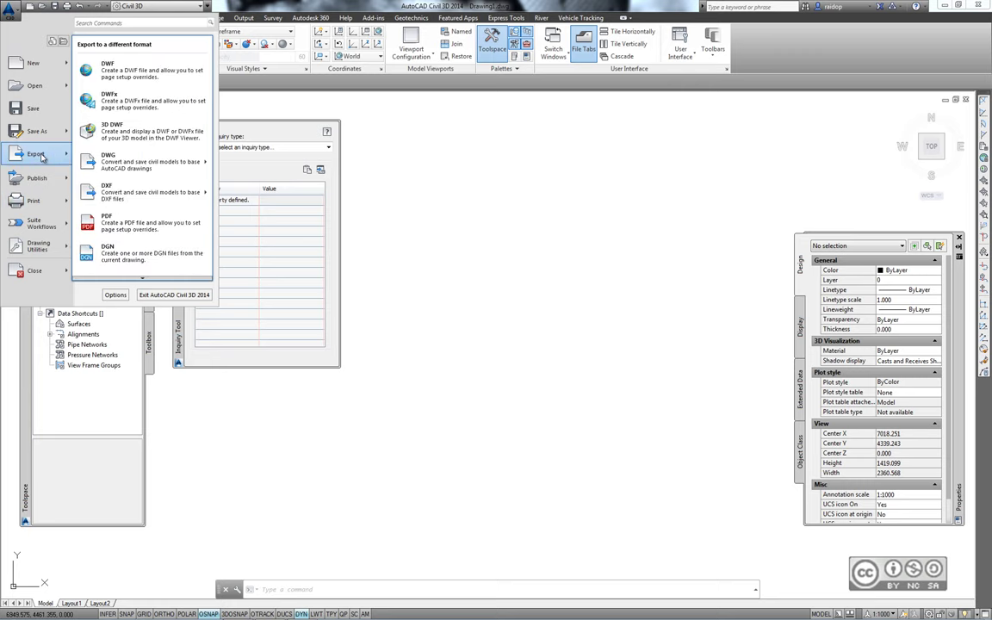
{"action": "mouse_move", "coordinate": [34, 85]}
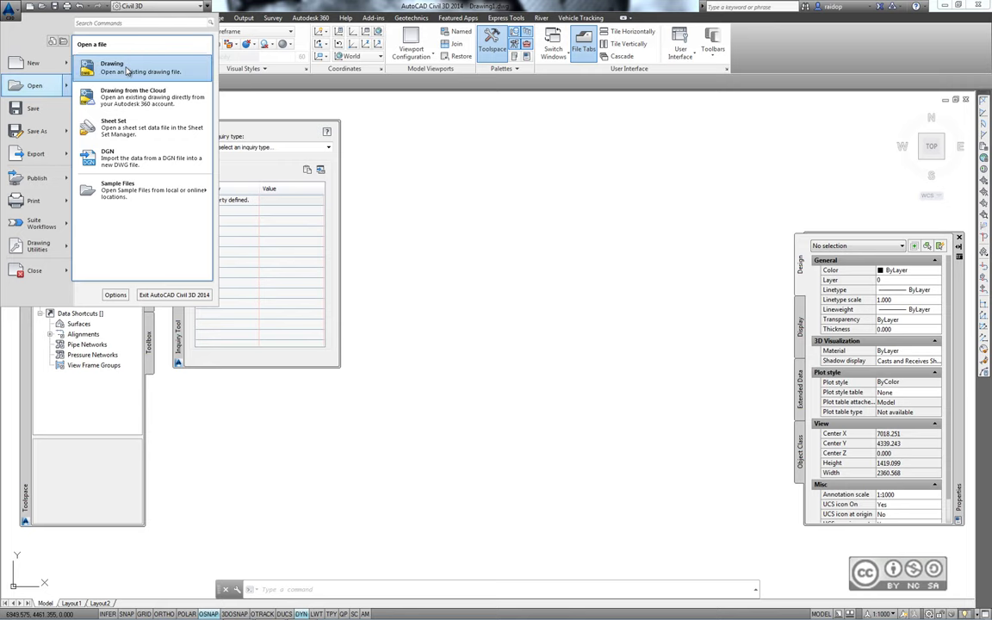
Open 01_User Interface.dwg from the D:\autodesk\Moodulid folder
{"action": "left_click", "coordinate": [127, 71]}
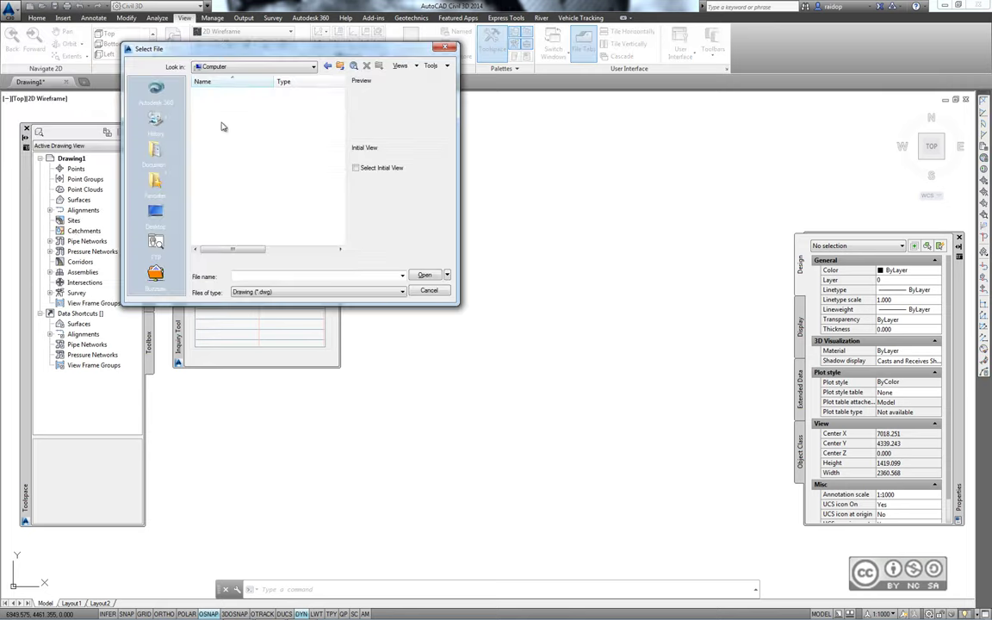
{"action": "double_click", "coordinate": [222, 115]}
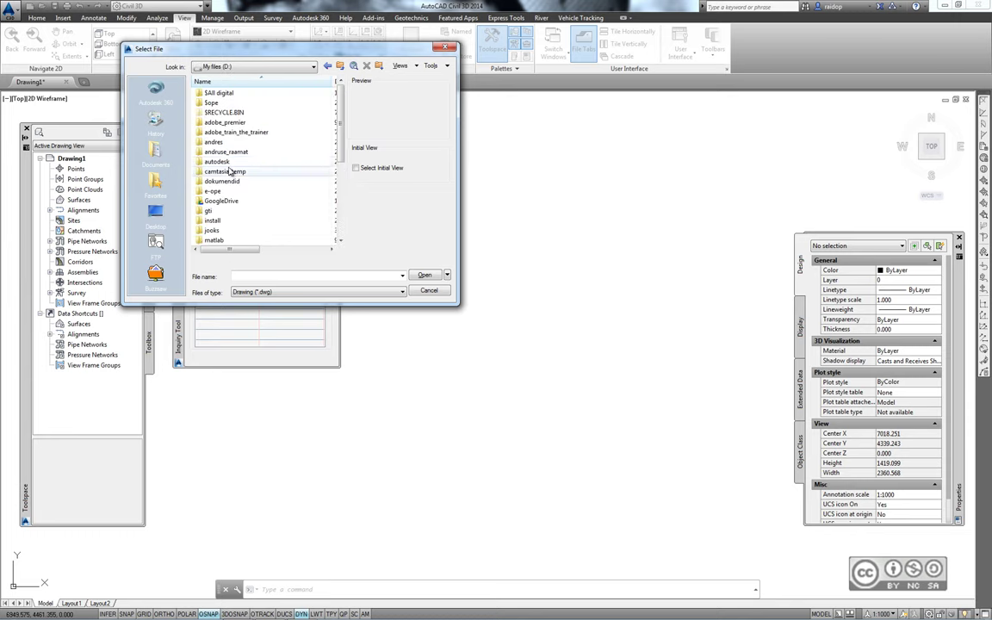
{"action": "double_click", "coordinate": [231, 147]}
{"action": "double_click", "coordinate": [224, 175]}
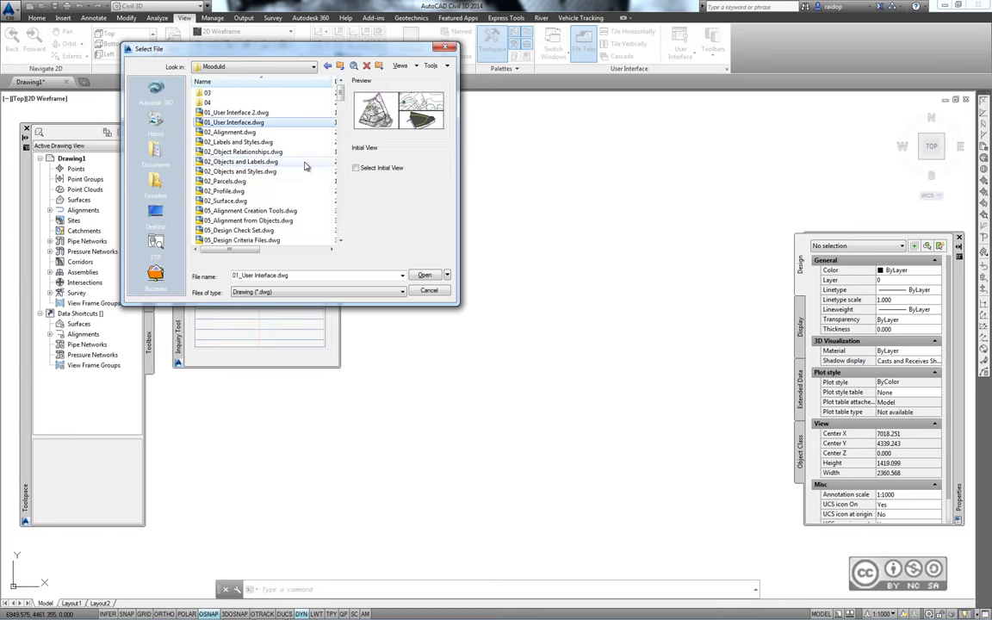
{"action": "left_click", "coordinate": [425, 275]}
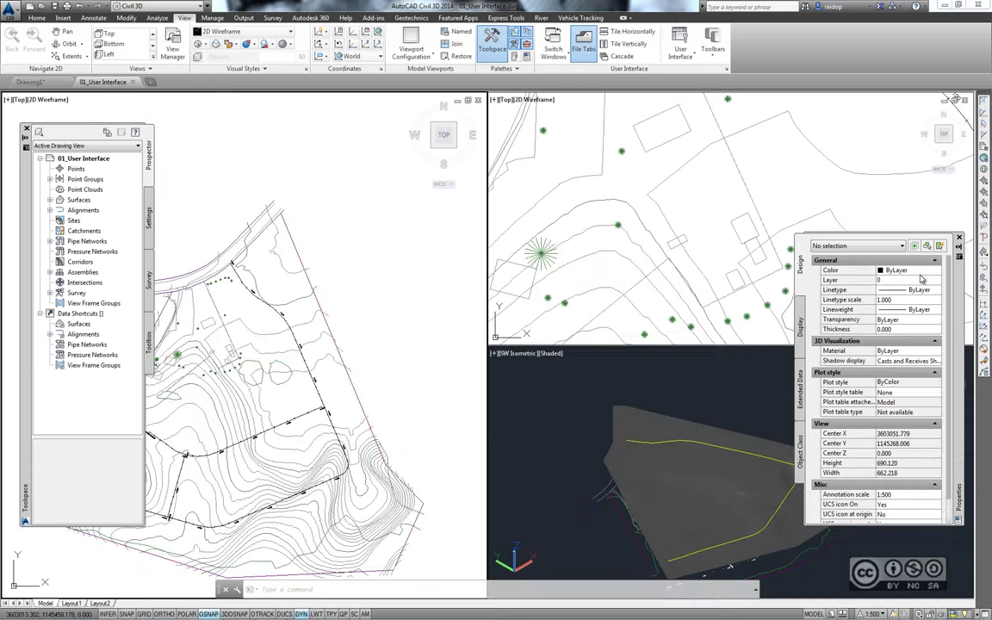
Close the Properties palette and the Toolspace palette
{"action": "left_click", "coordinate": [959, 237]}
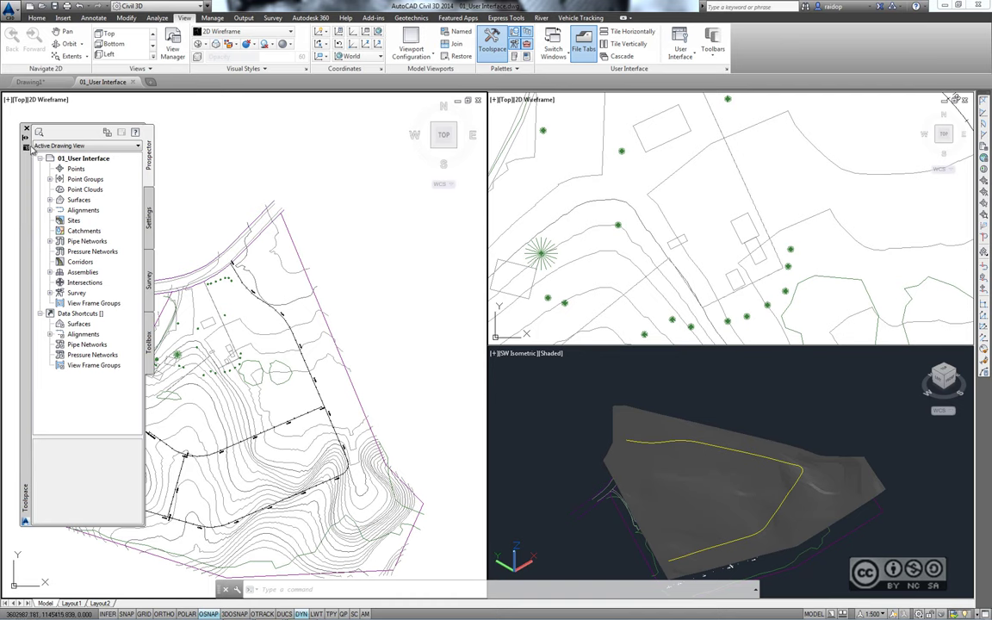
{"action": "left_click", "coordinate": [27, 128]}
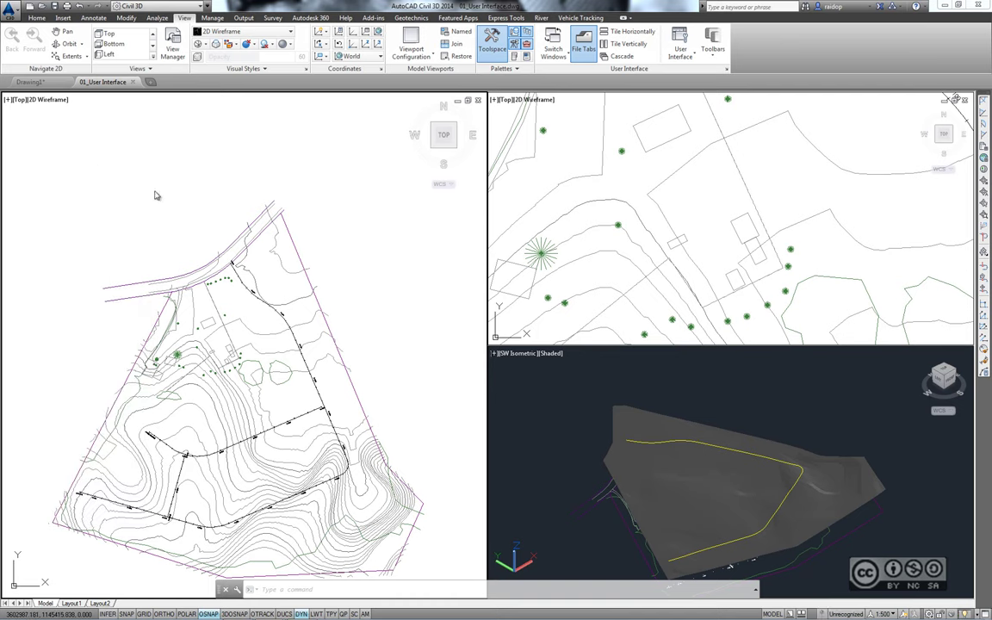
Pan the site plan up in the left viewport and make the upper-right Top viewport current
{"action": "middle_click_drag", "start_coordinate": [122, 201], "coordinate": [127, 163]}
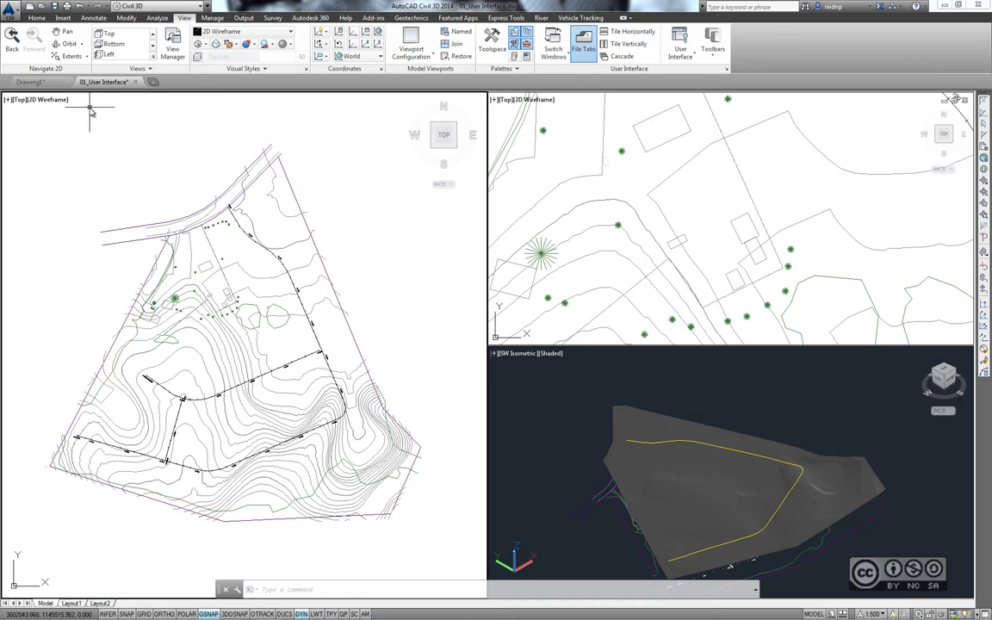
{"action": "left_click", "coordinate": [576, 147]}
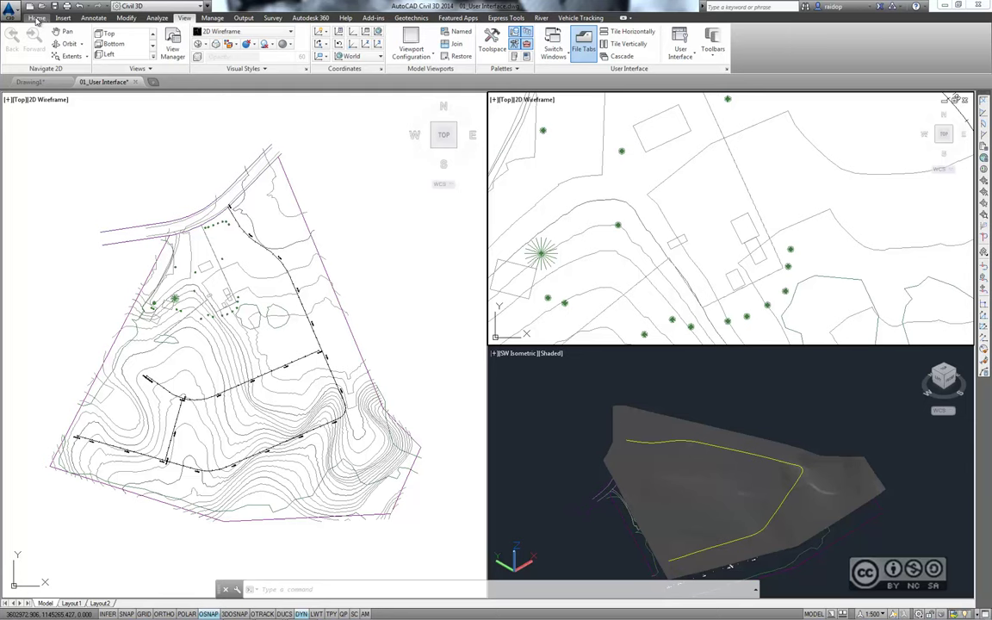
Look through the Home, Insert and Annotate ribbon tabs, ending back on Home
{"action": "left_click", "coordinate": [38, 19]}
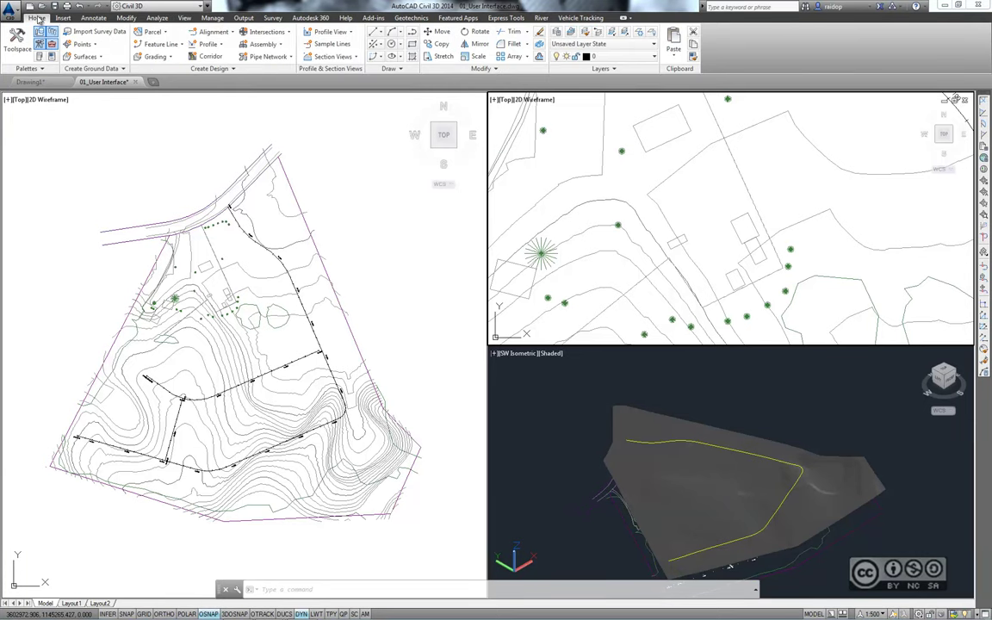
{"action": "left_click", "coordinate": [62, 20]}
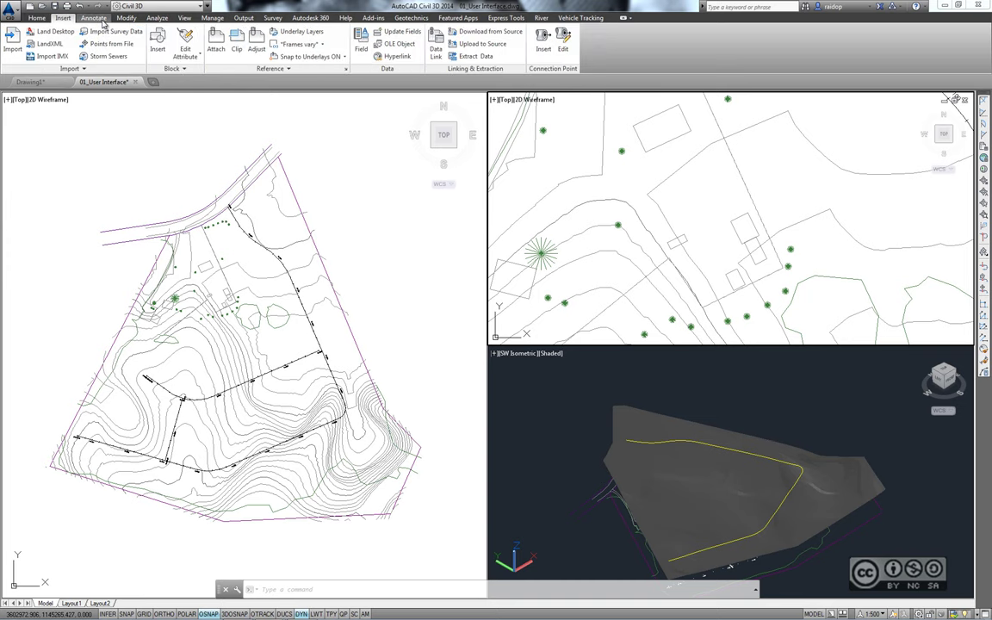
{"action": "left_click", "coordinate": [94, 18]}
{"action": "left_click", "coordinate": [37, 18]}
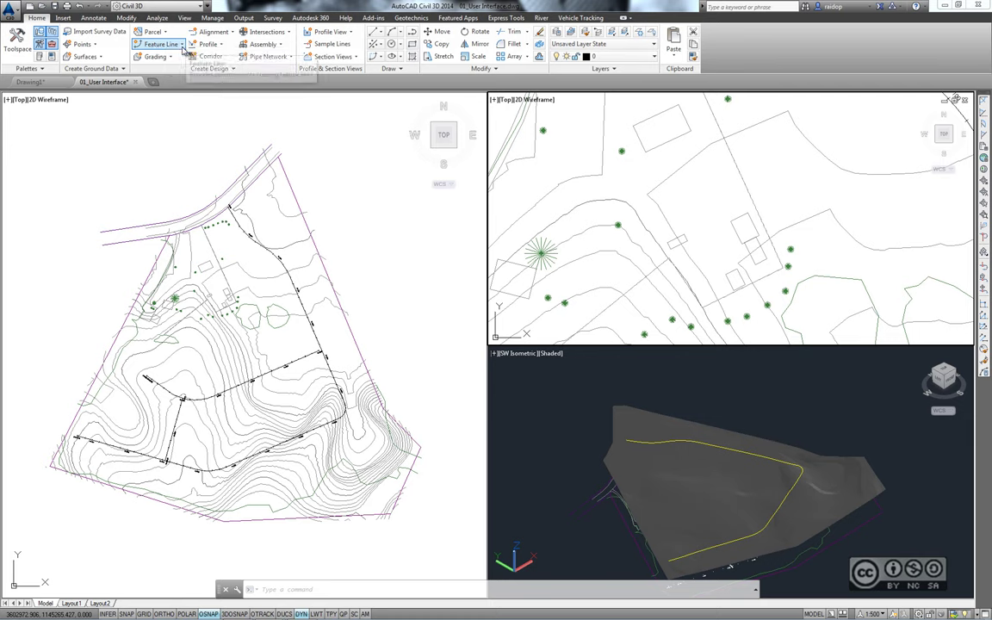
Preview the Feature Line creation options and expand the Create Design panel
{"action": "left_click", "coordinate": [164, 44]}
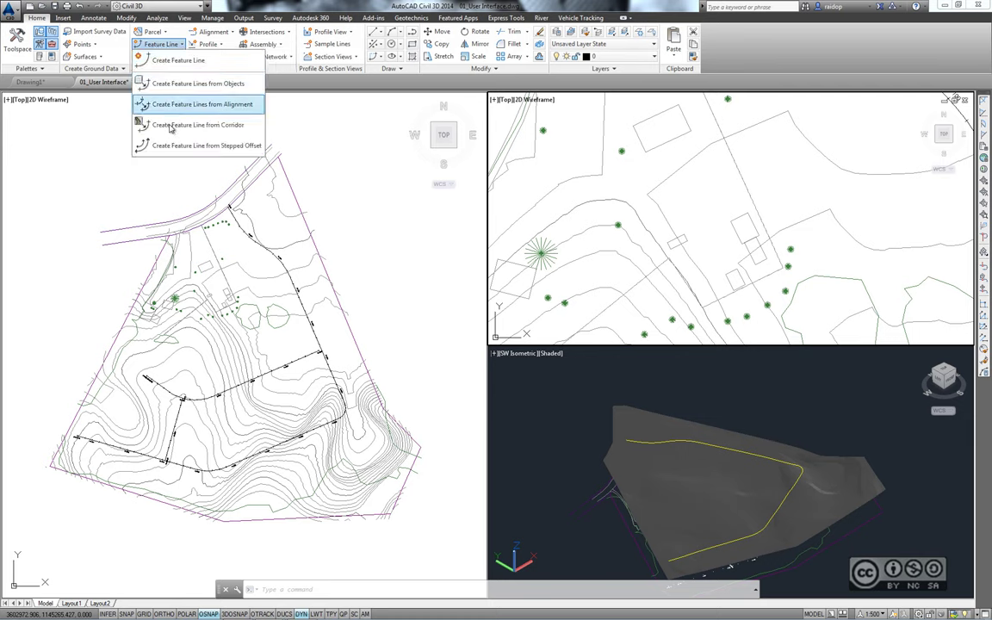
{"action": "left_click", "coordinate": [225, 5]}
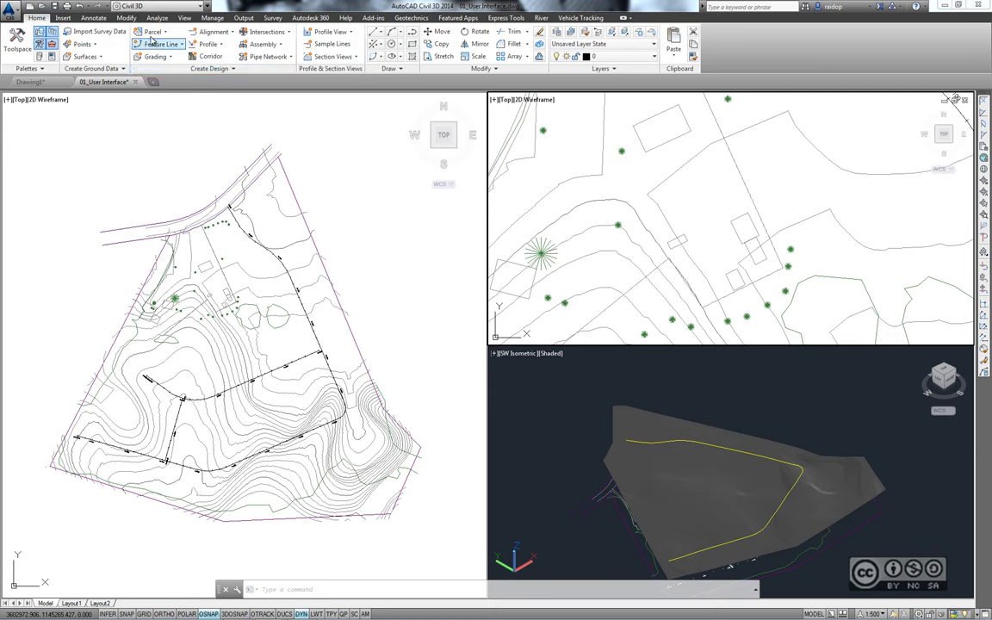
{"action": "left_click", "coordinate": [226, 69]}
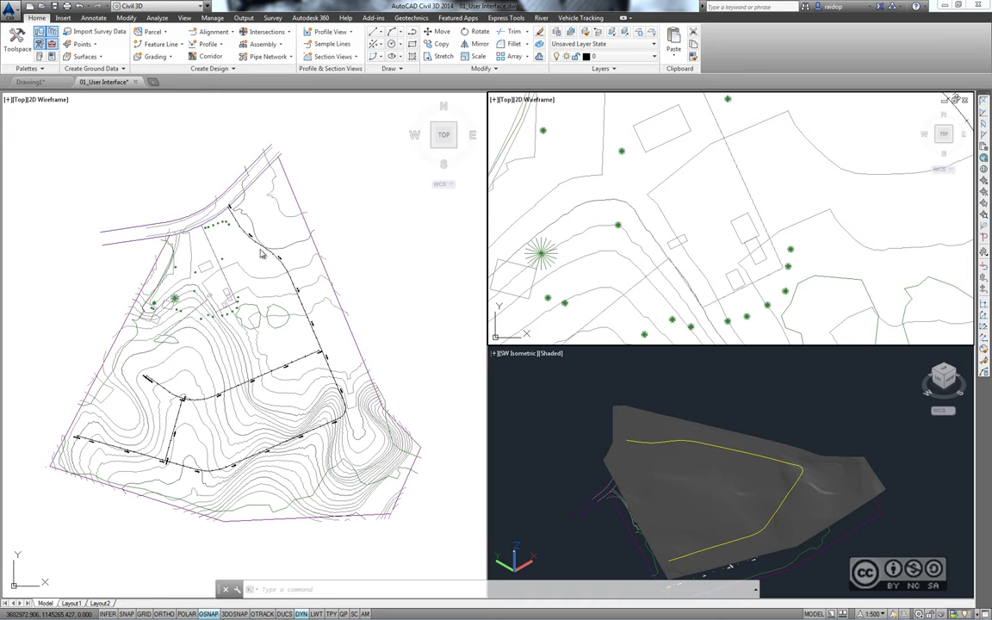
Activate the left viewport, select the Main Road A alignment, then deselect it with Esc
{"action": "left_click", "coordinate": [230, 228]}
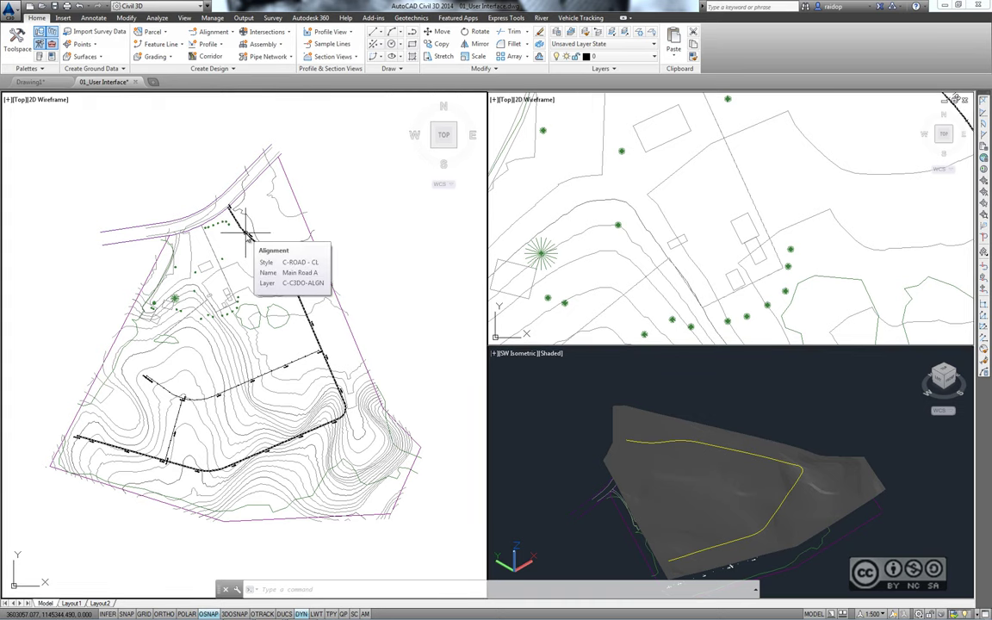
{"action": "left_click", "coordinate": [245, 231]}
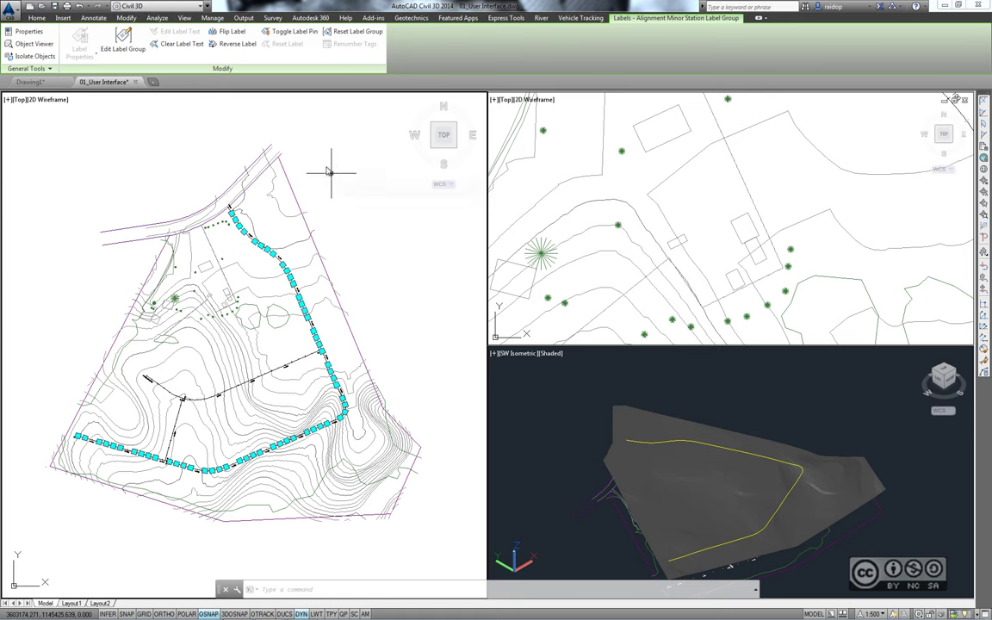
{"action": "key", "text": "Escape"}
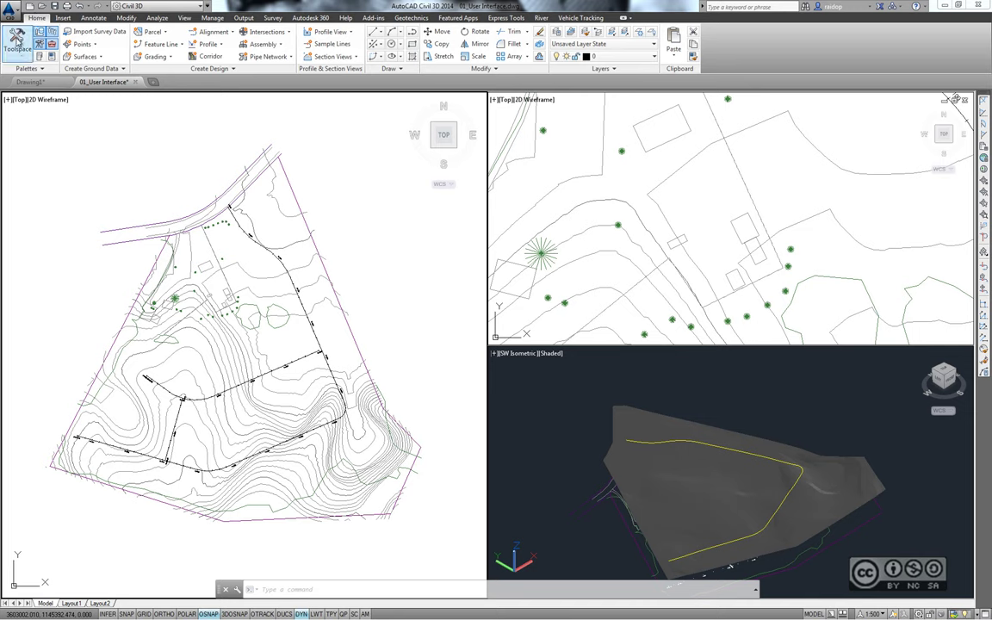
Reopen the Toolspace and peek into the Point Groups, Alignments and Pipe Networks branches
{"action": "left_click", "coordinate": [18, 39]}
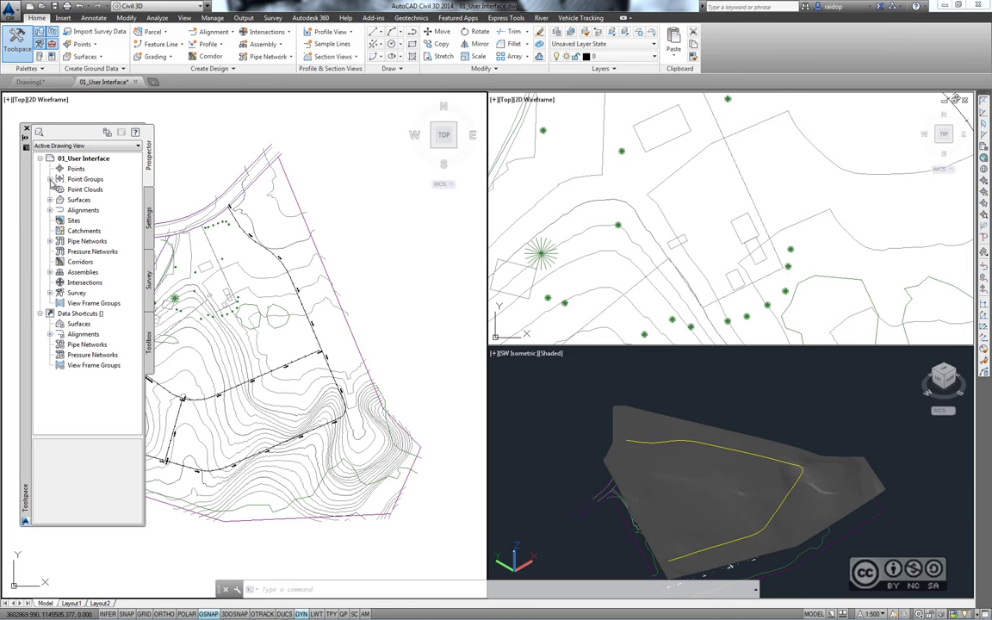
{"action": "left_click", "coordinate": [49, 179]}
{"action": "left_click", "coordinate": [50, 179]}
{"action": "left_click", "coordinate": [49, 179]}
{"action": "left_click", "coordinate": [49, 179]}
{"action": "left_click", "coordinate": [49, 211]}
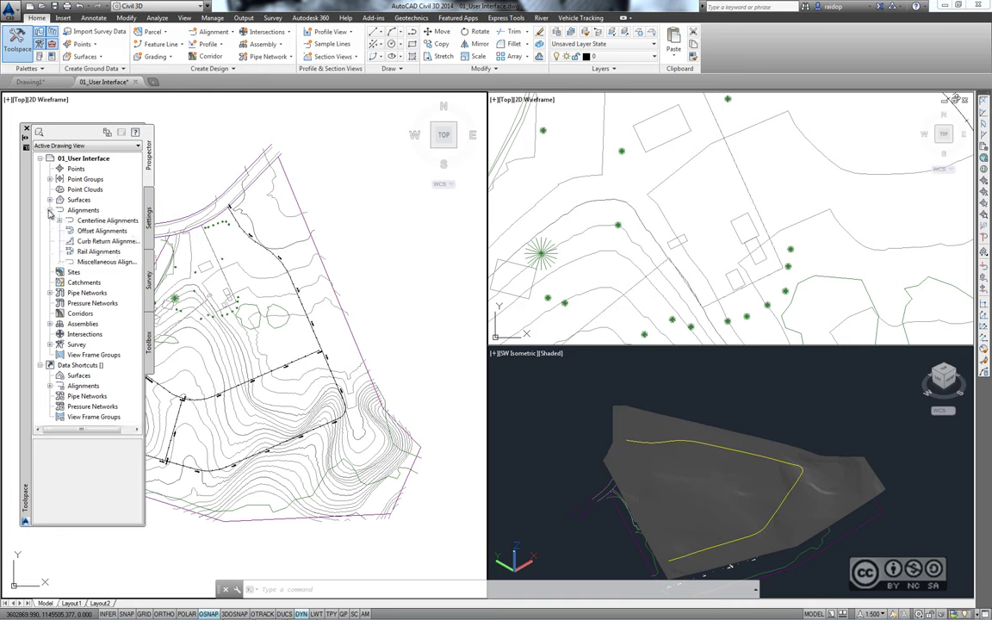
{"action": "left_click", "coordinate": [49, 211]}
{"action": "left_click", "coordinate": [49, 242]}
{"action": "left_click", "coordinate": [49, 242]}
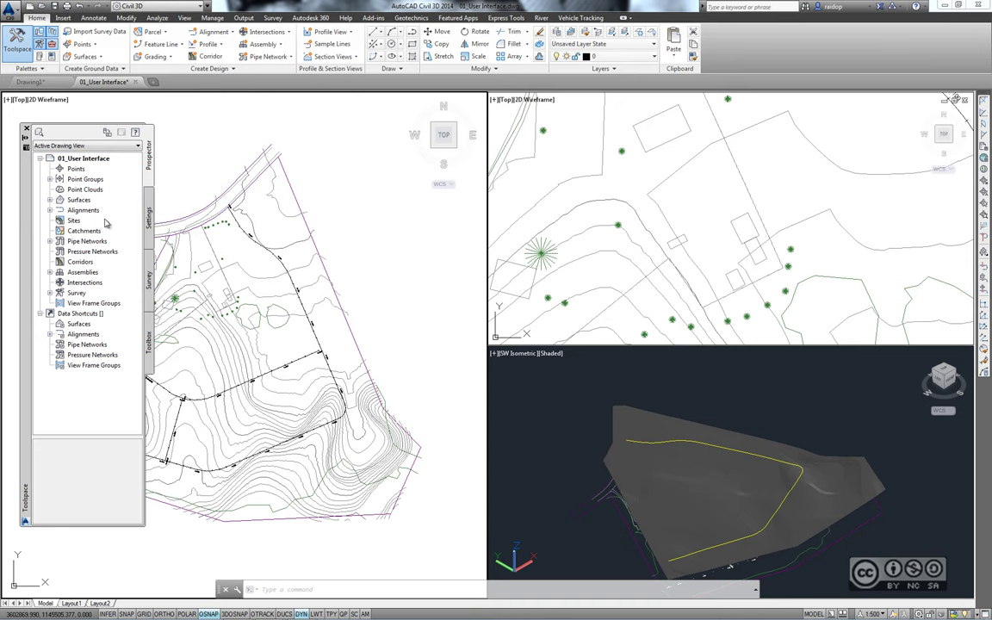
Expand Alignments > Centerline Alignments > Main Road A > Profiles, widening the panel to read names
{"action": "left_click", "coordinate": [50, 210]}
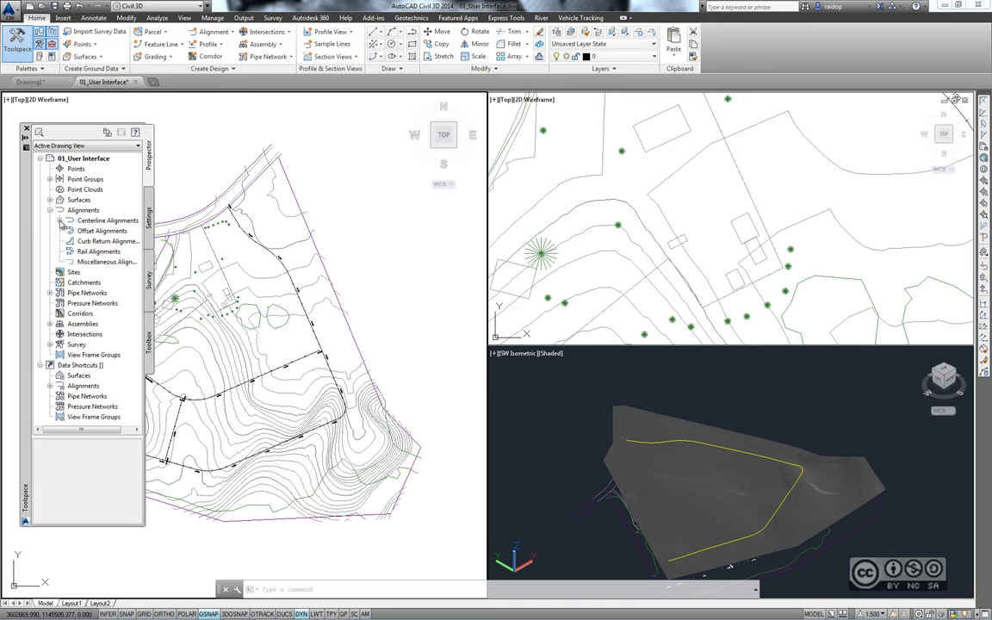
{"action": "left_click", "coordinate": [61, 221]}
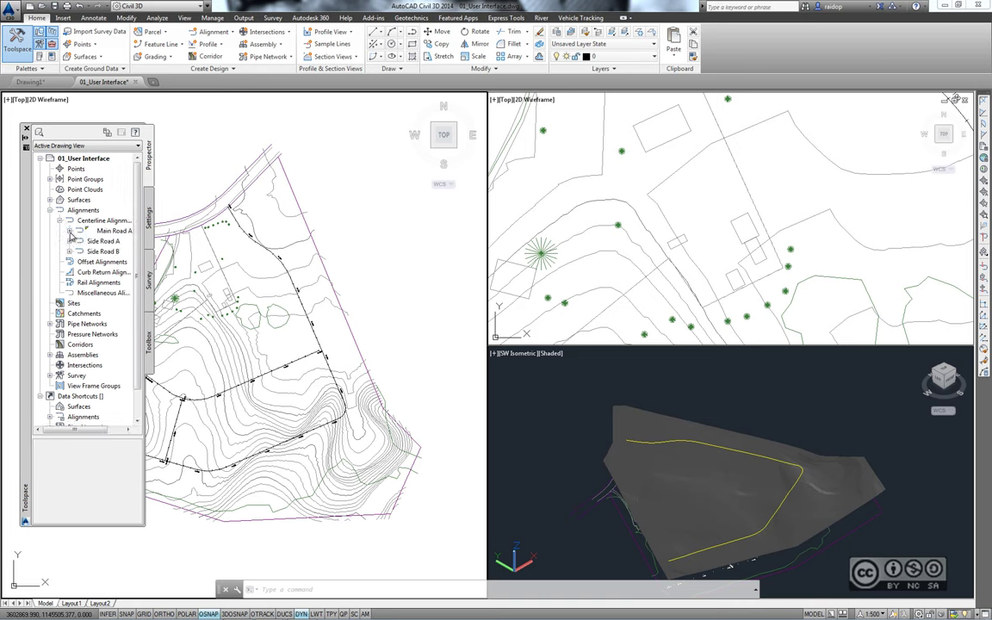
{"action": "left_click", "coordinate": [70, 231]}
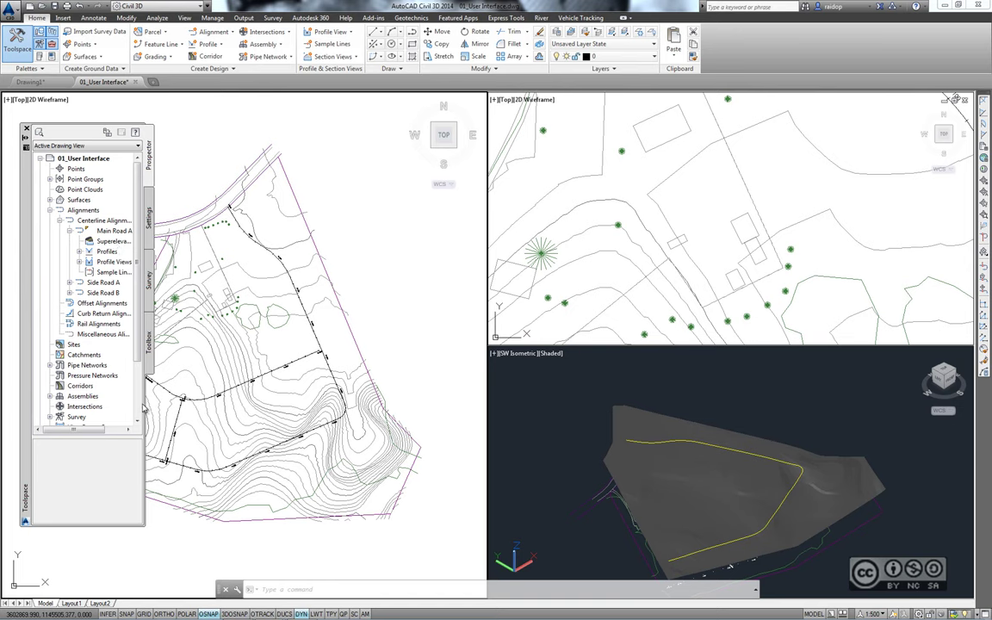
{"action": "left_click_drag", "start_coordinate": [144, 402], "coordinate": [182, 399]}
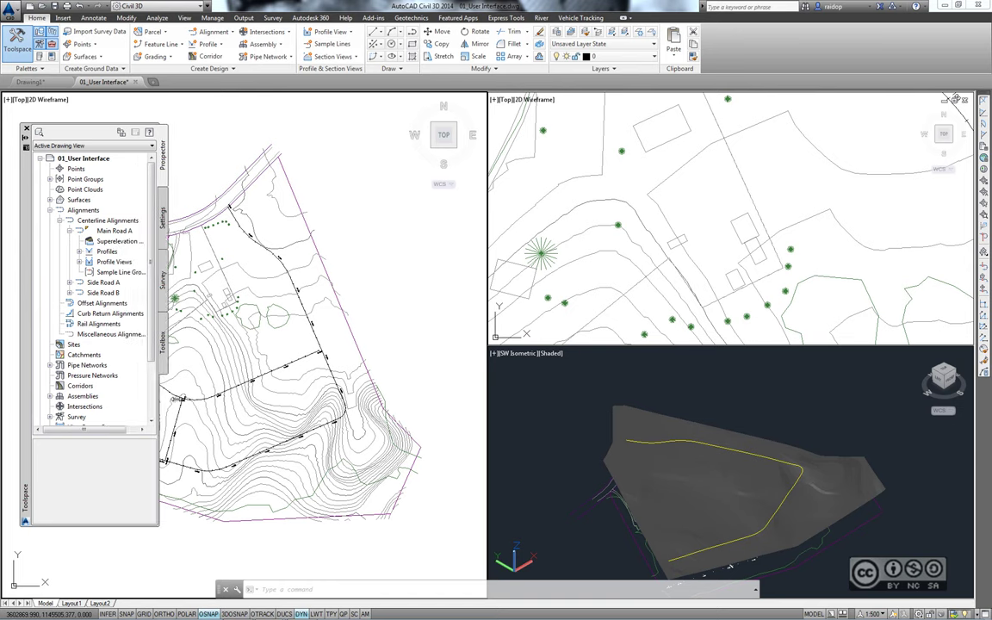
{"action": "left_click", "coordinate": [80, 252]}
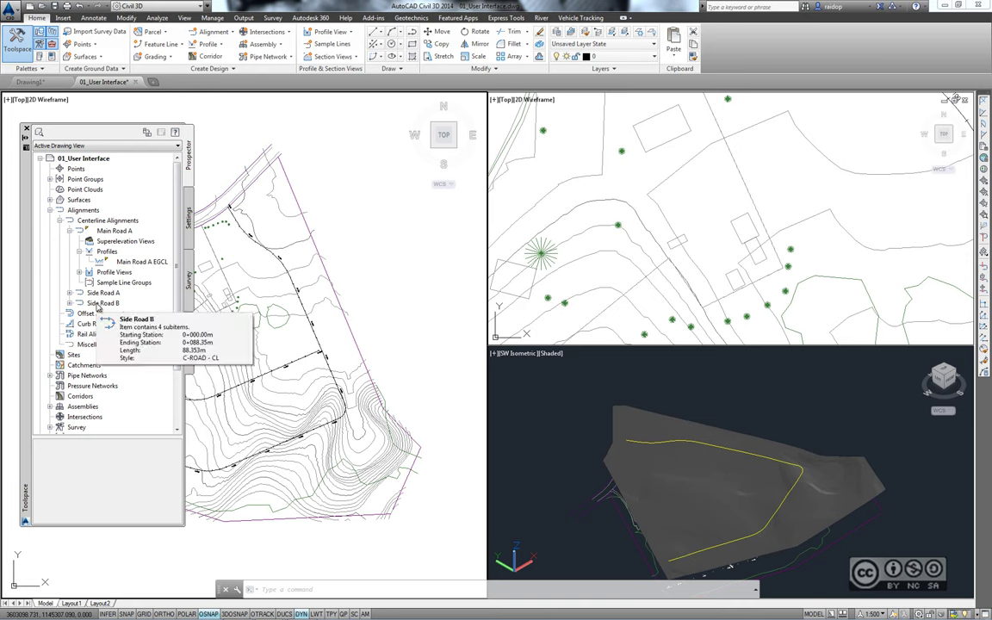
Zoom the plan to Side Road B from Prospector and show its summary
{"action": "right_click", "coordinate": [99, 304]}
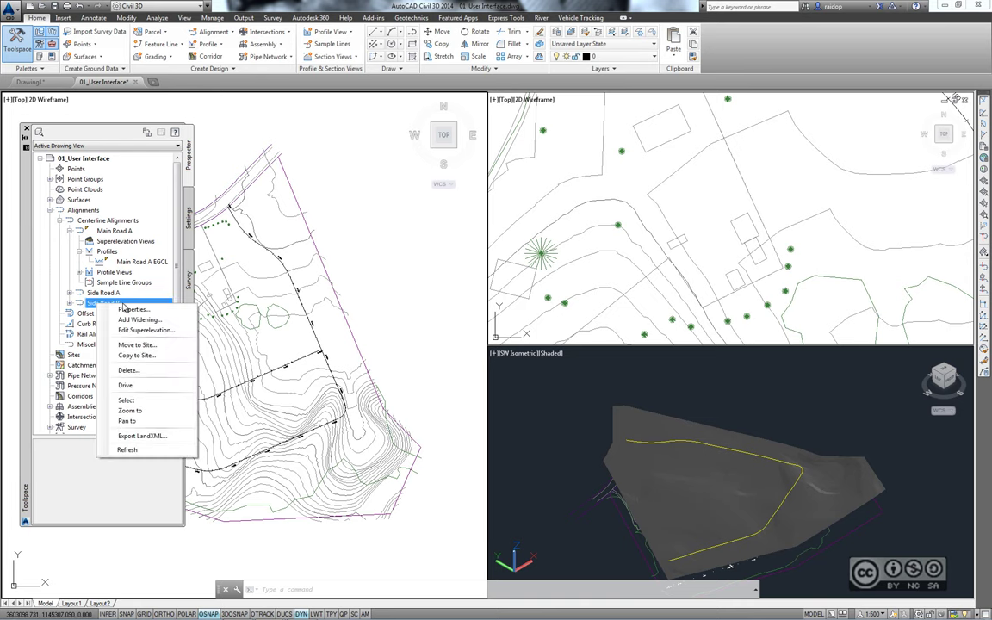
{"action": "left_click", "coordinate": [127, 414]}
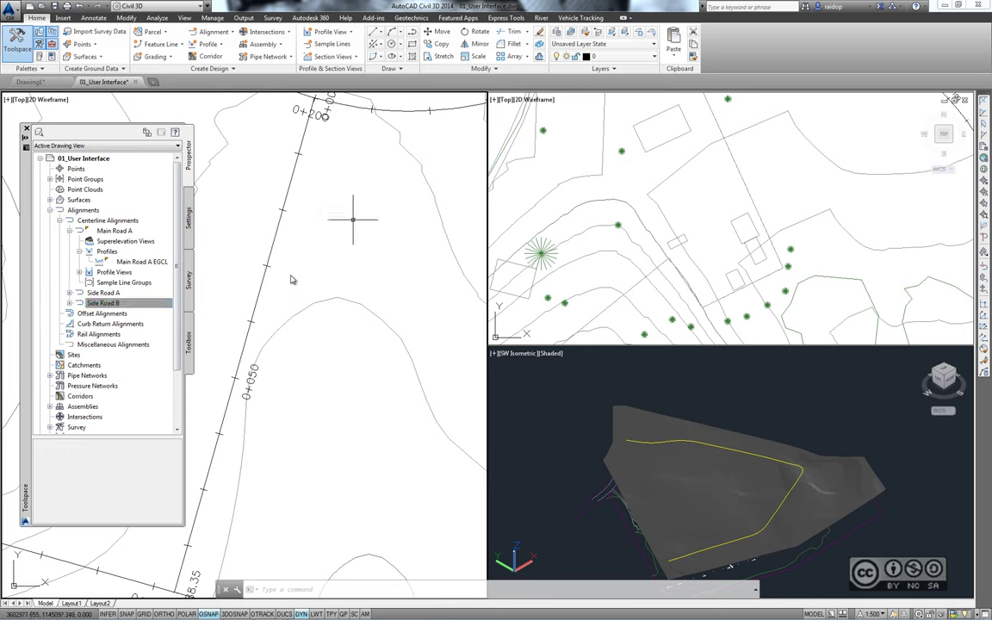
{"action": "left_click", "coordinate": [99, 304]}
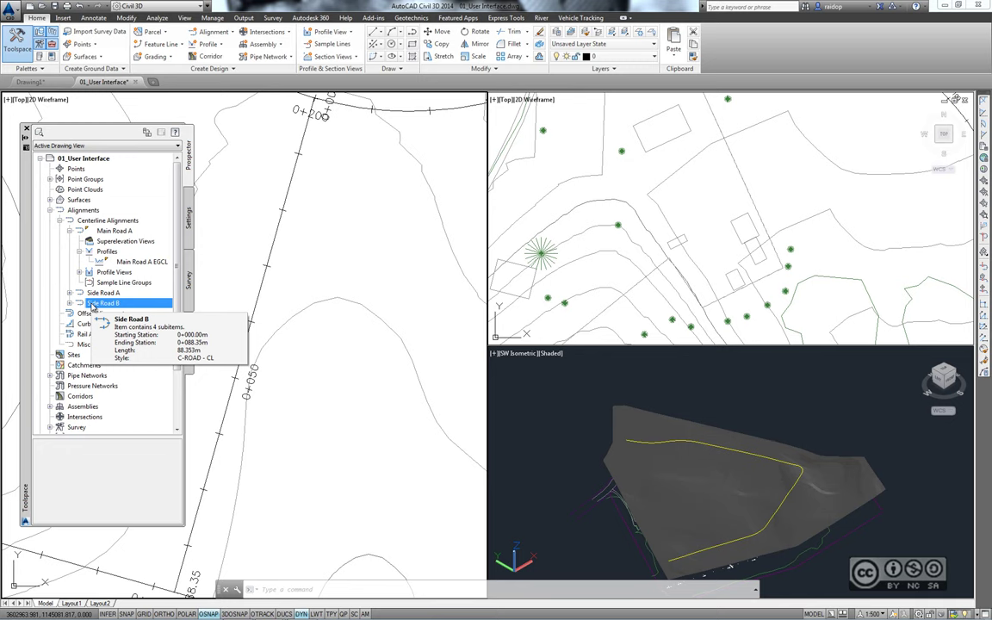
Review the Side Road B and Main Road A context menus, then show the Settings tab
{"action": "right_click", "coordinate": [93, 306]}
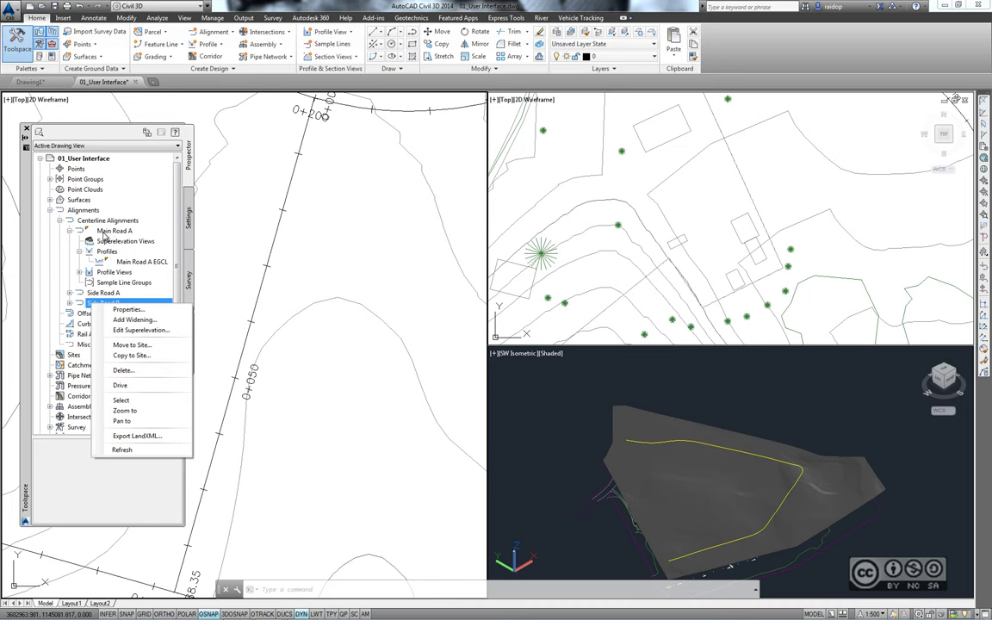
{"action": "right_click", "coordinate": [104, 234]}
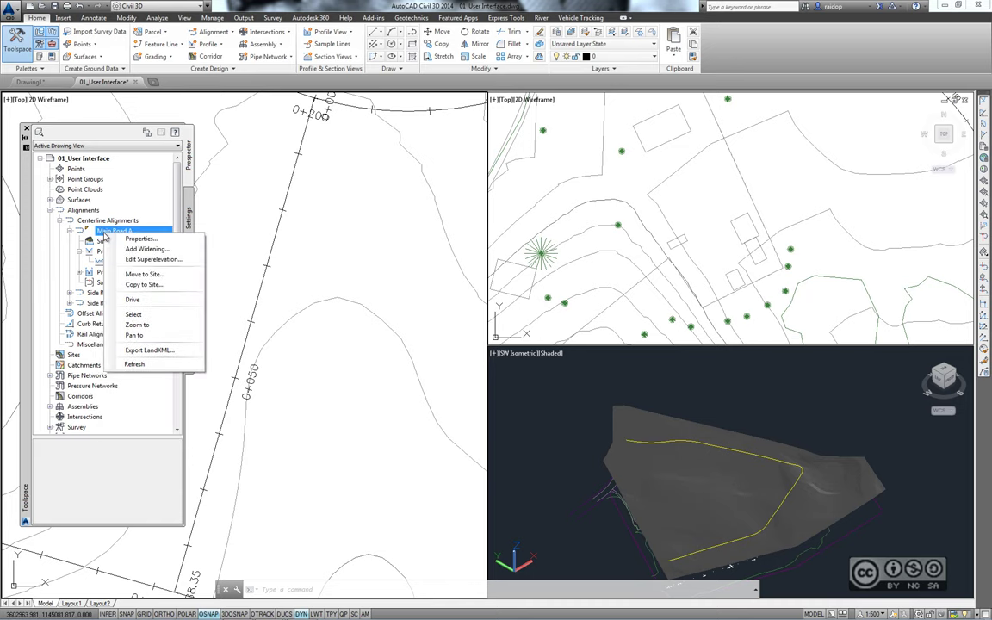
{"action": "key", "text": "Escape"}
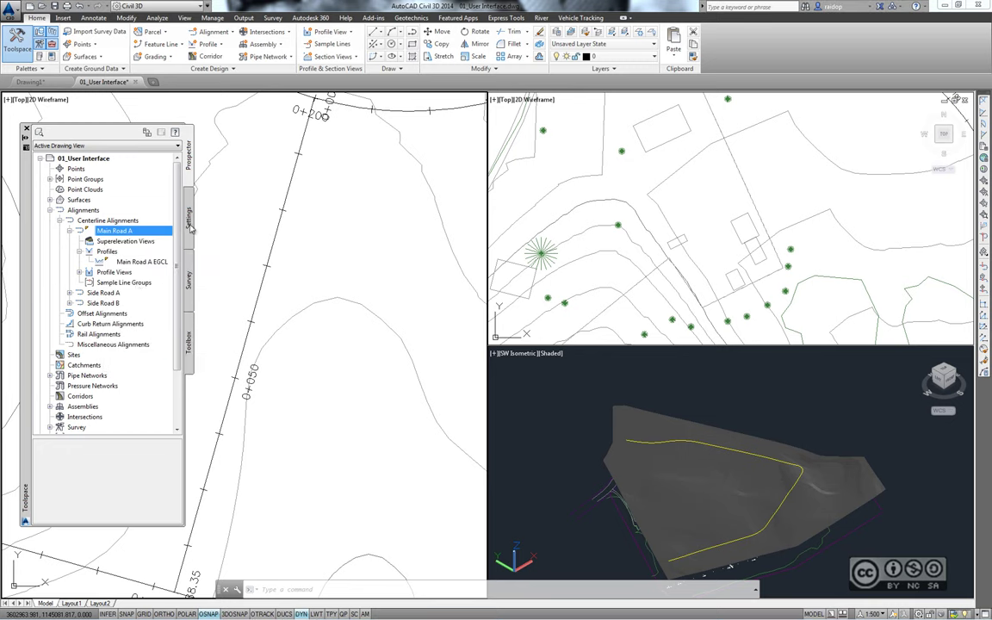
{"action": "left_click", "coordinate": [190, 227]}
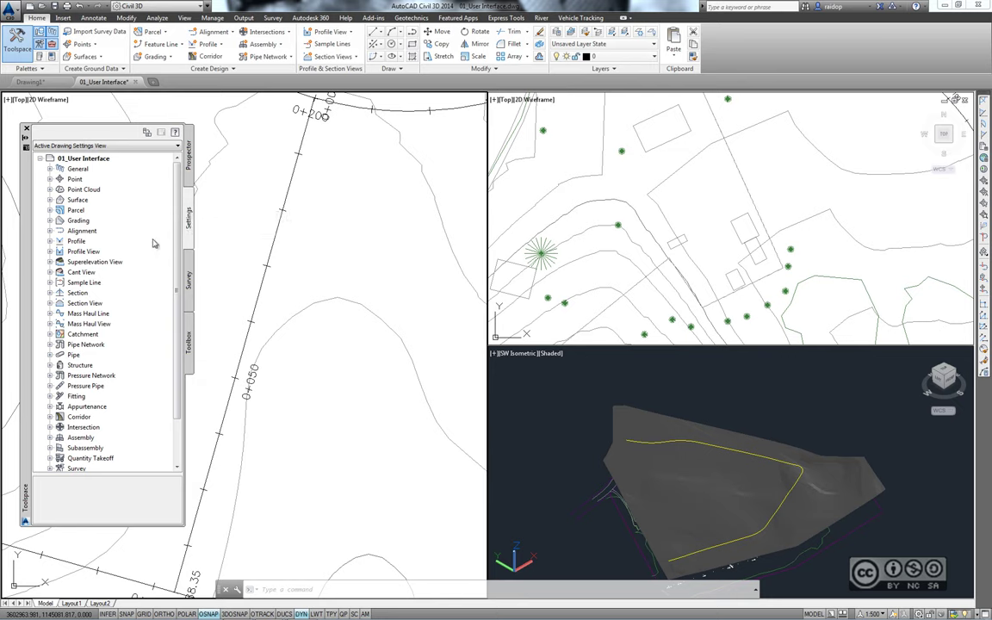
Expand Surface > Label Styles > Contour in Settings, then show the Survey tab
{"action": "left_click", "coordinate": [50, 200]}
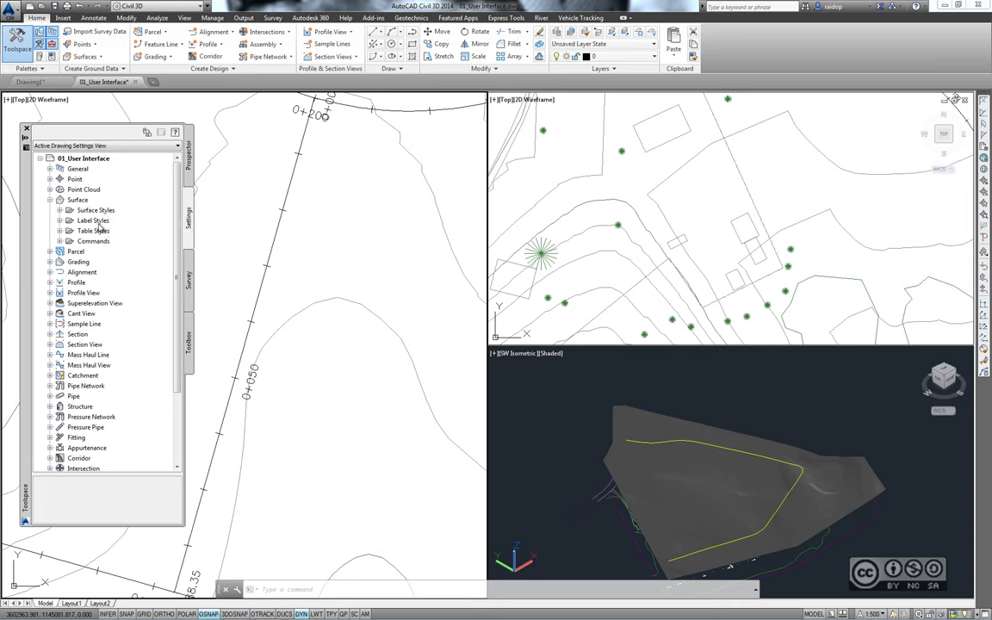
{"action": "left_click", "coordinate": [59, 221]}
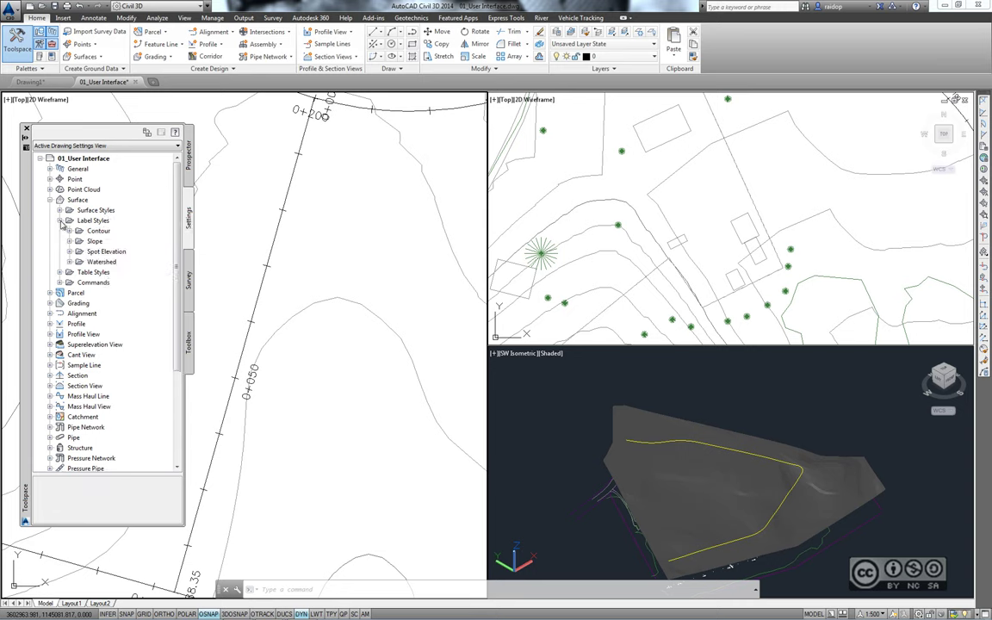
{"action": "left_click", "coordinate": [69, 231]}
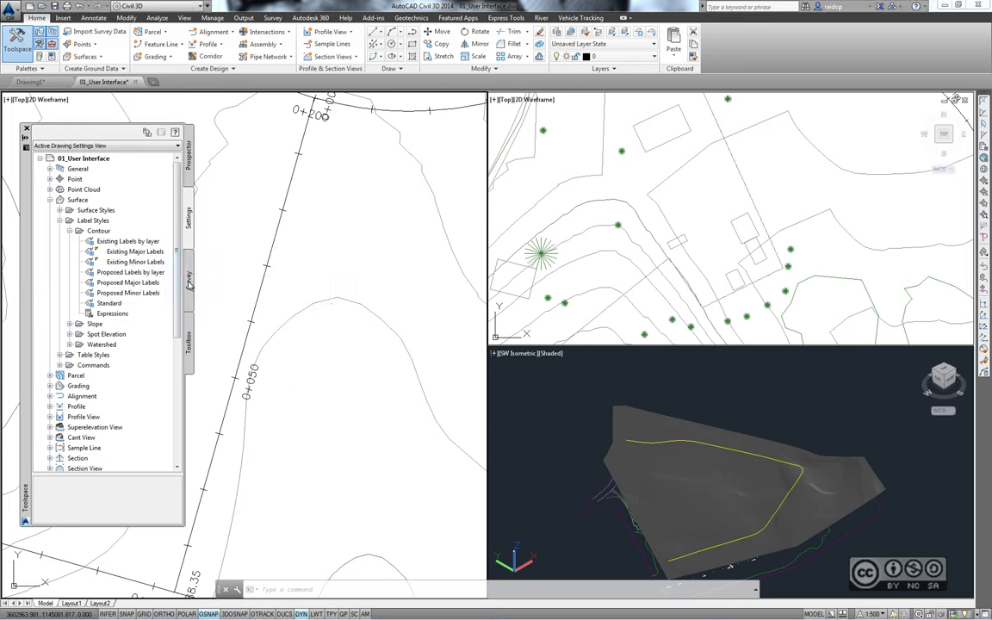
{"action": "left_click", "coordinate": [189, 285]}
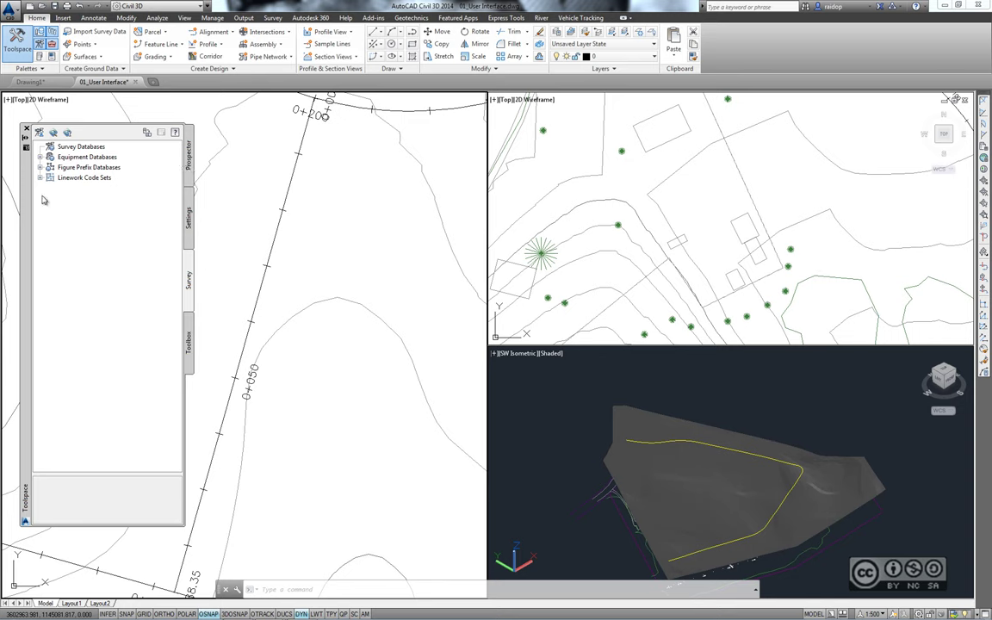
Expand Equipment Databases, Figure Prefix Databases and Linework Code Sets to reveal their Sample entries
{"action": "left_click", "coordinate": [39, 157]}
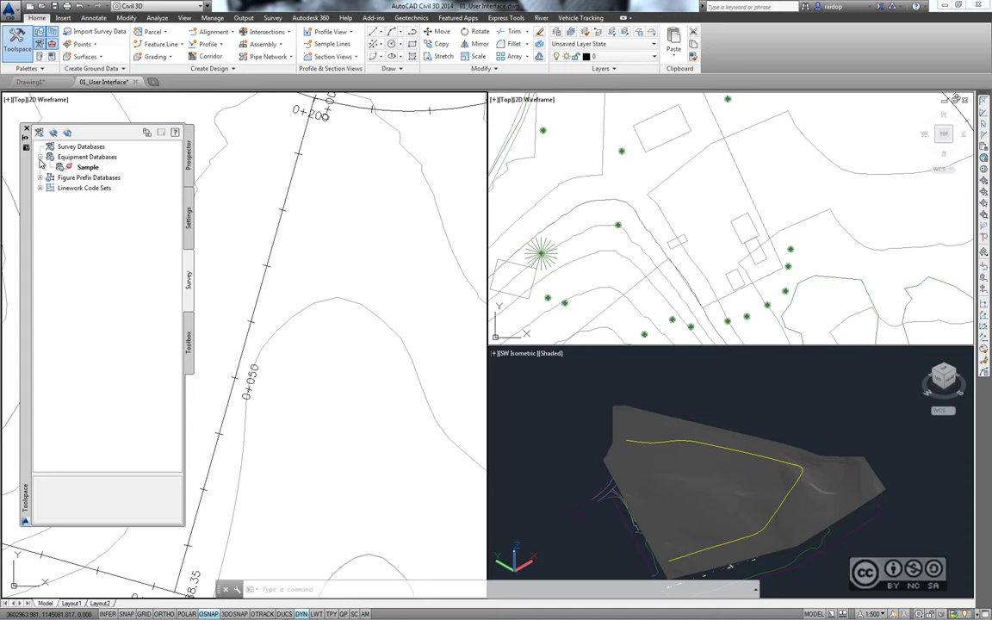
{"action": "left_click", "coordinate": [40, 167]}
{"action": "left_click", "coordinate": [39, 198]}
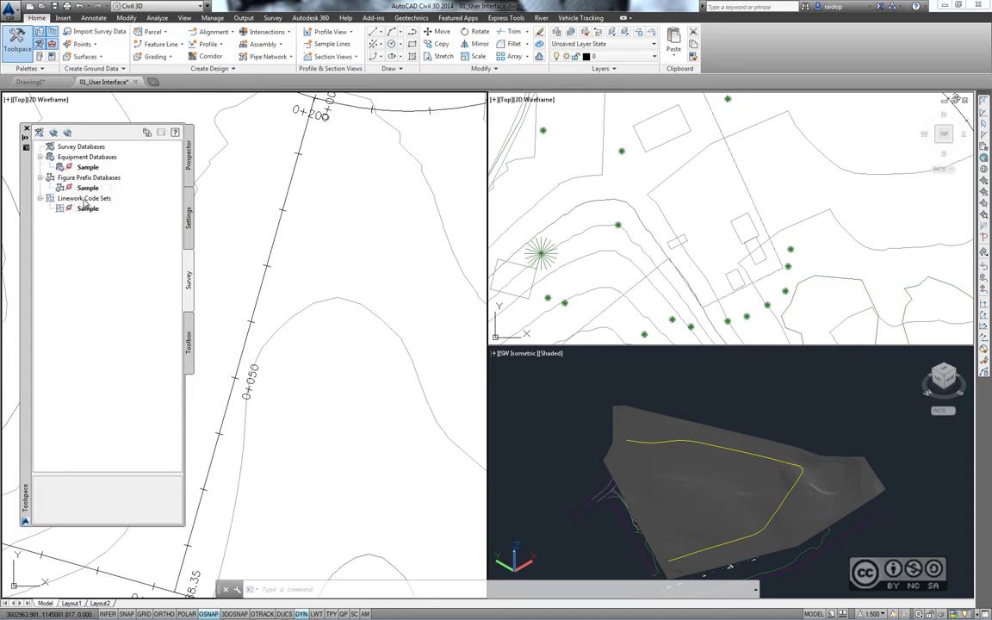
Look at the Linework Code Sets actions, then bring up the Toolbox utilities list
{"action": "right_click", "coordinate": [83, 199]}
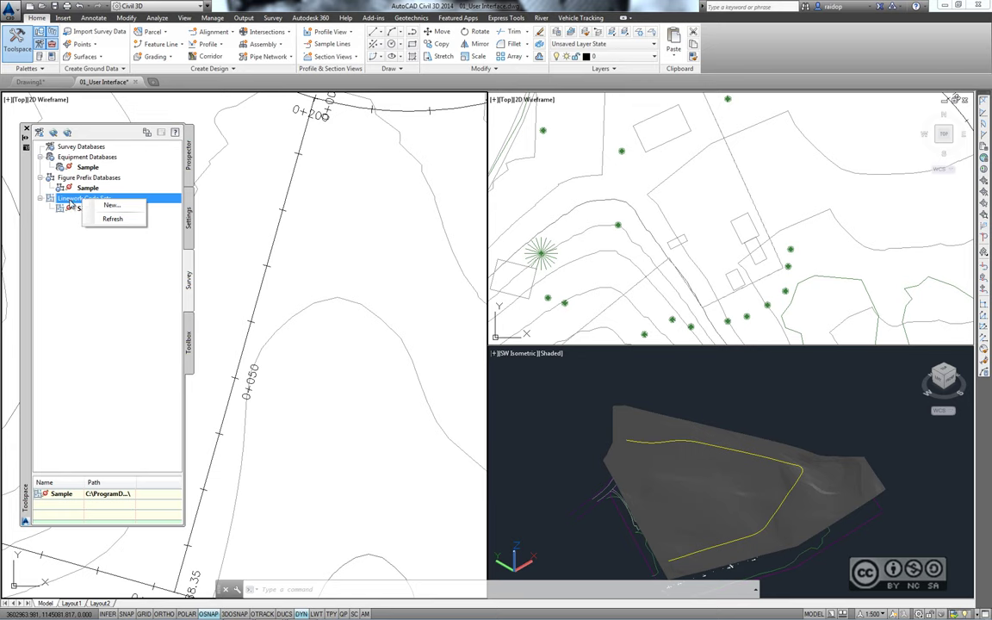
{"action": "left_click", "coordinate": [104, 263]}
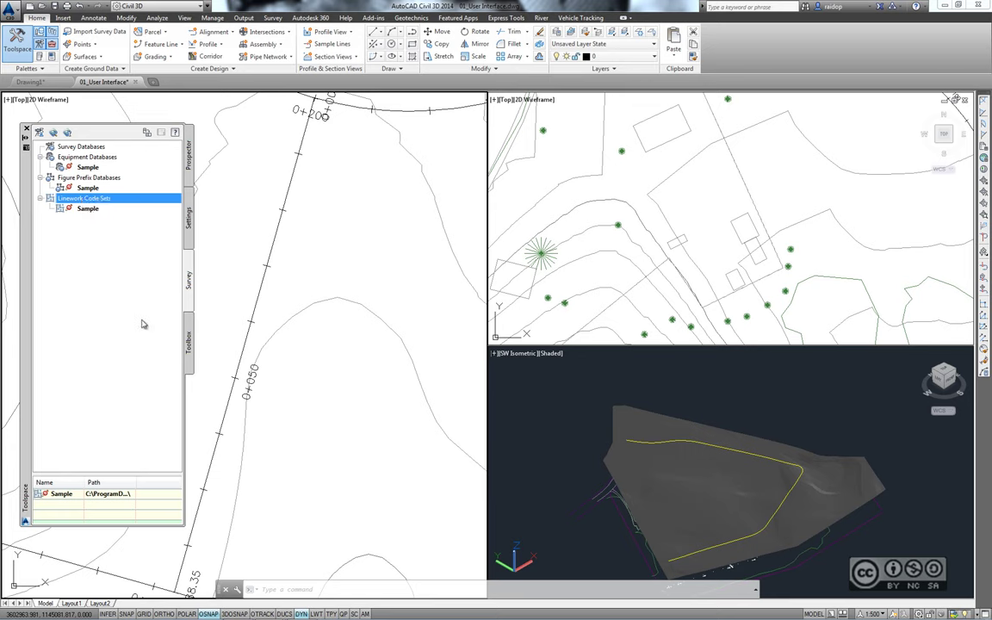
{"action": "left_click", "coordinate": [189, 342]}
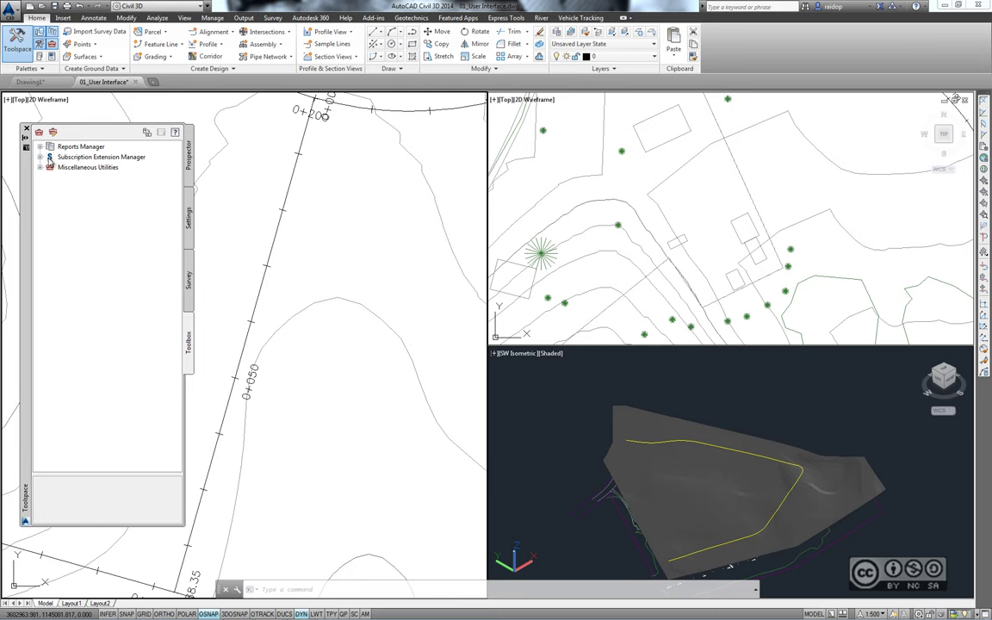
{"action": "left_click", "coordinate": [40, 157]}
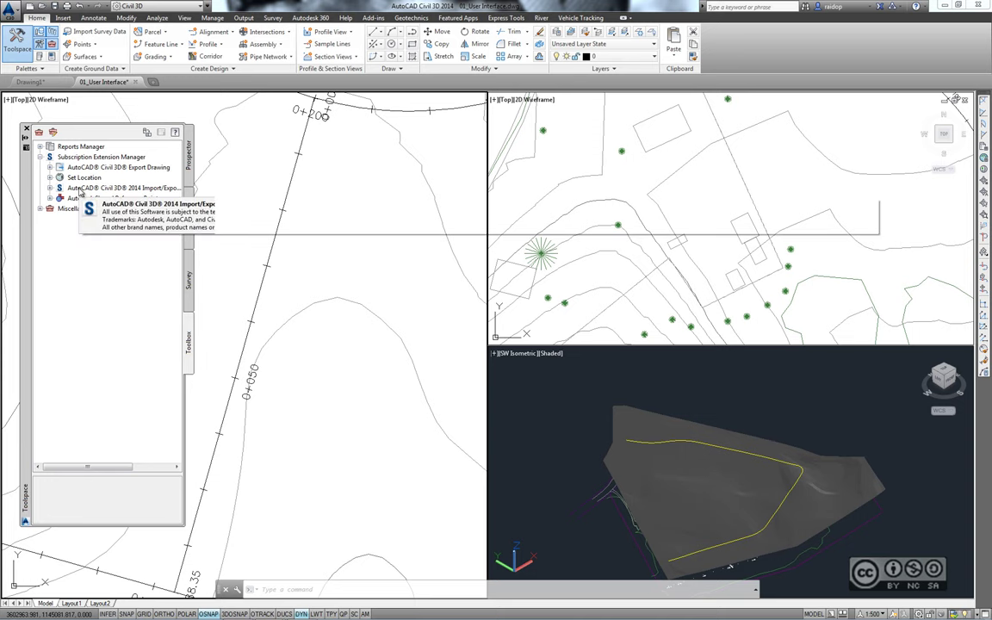
{"action": "left_click", "coordinate": [50, 187]}
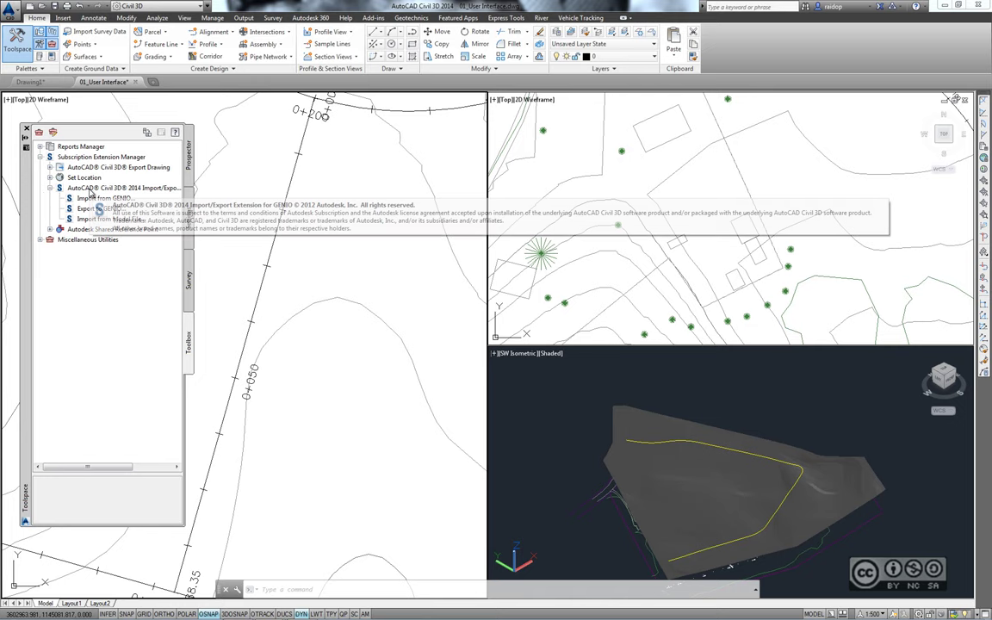
{"action": "left_click", "coordinate": [49, 187]}
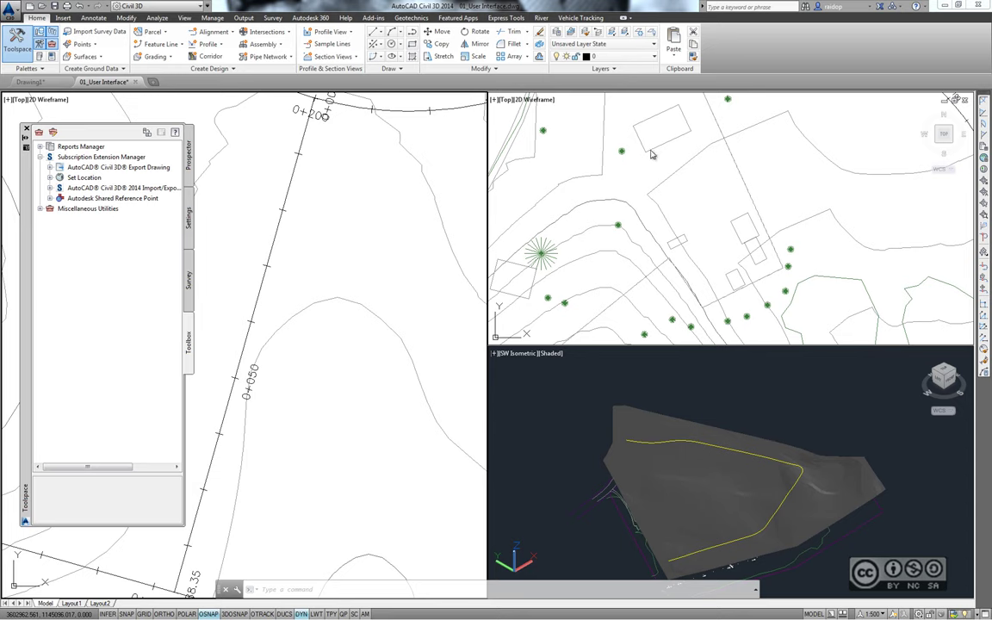
{"action": "left_click", "coordinate": [340, 206]}
{"action": "left_click", "coordinate": [353, 258]}
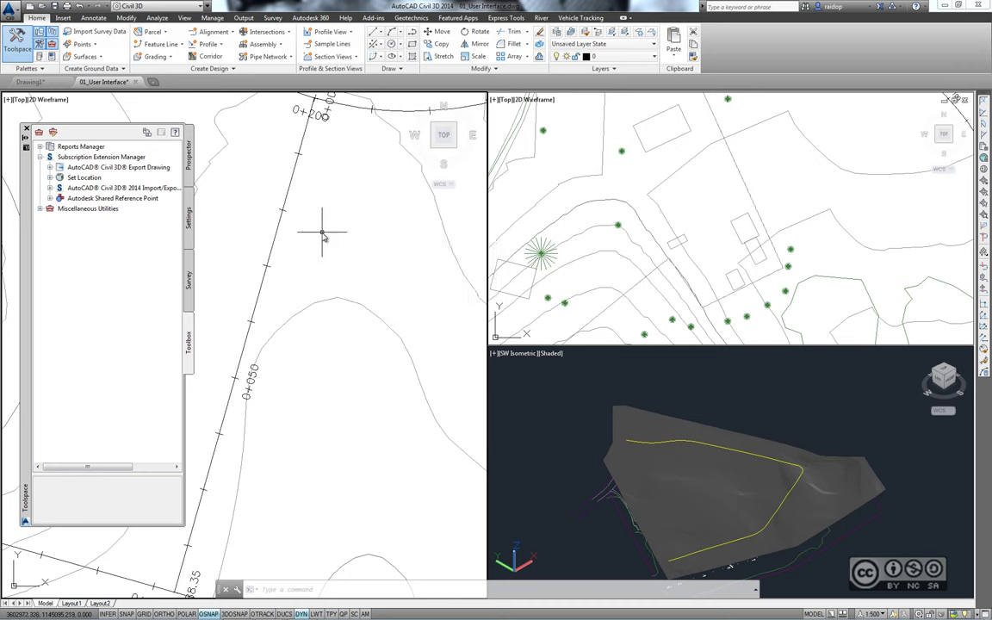
{"action": "left_click", "coordinate": [776, 398]}
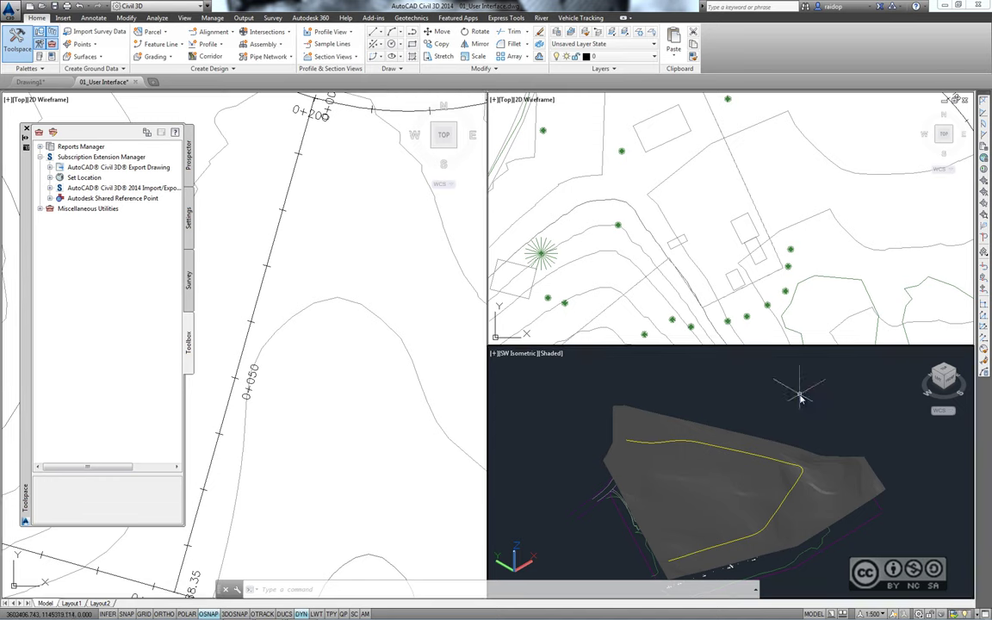
{"action": "left_click", "coordinate": [314, 235]}
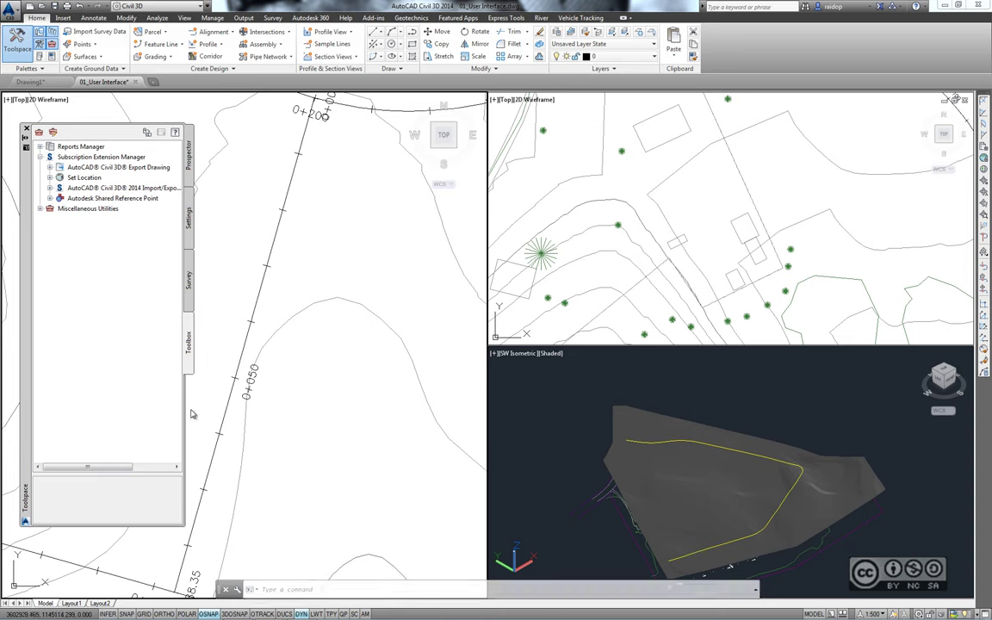
{"action": "left_click", "coordinate": [320, 592]}
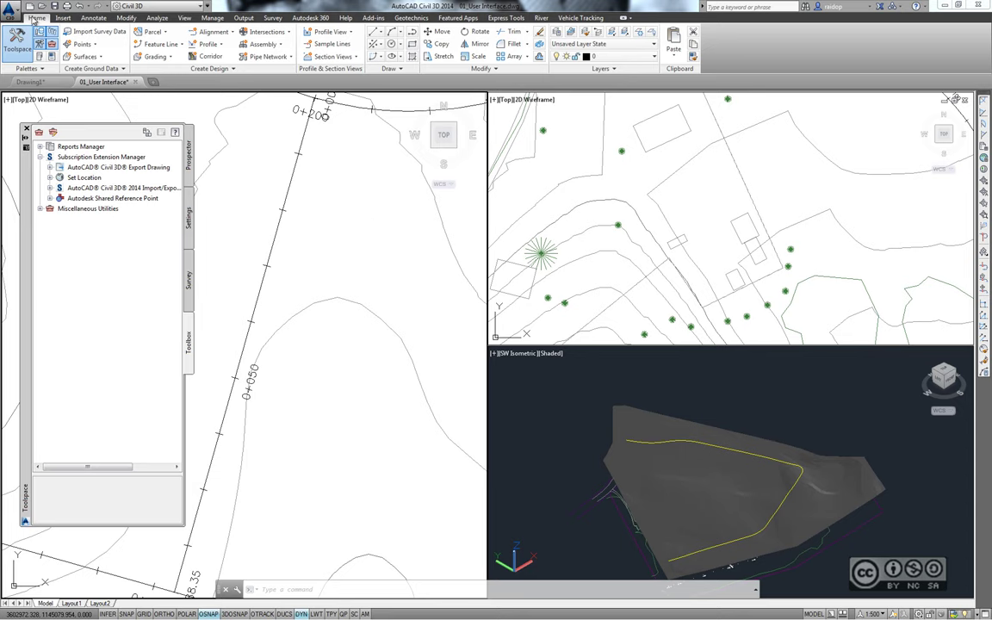
Open the Event Viewer from the Palettes panel and position it over the viewports
{"action": "left_click", "coordinate": [44, 68]}
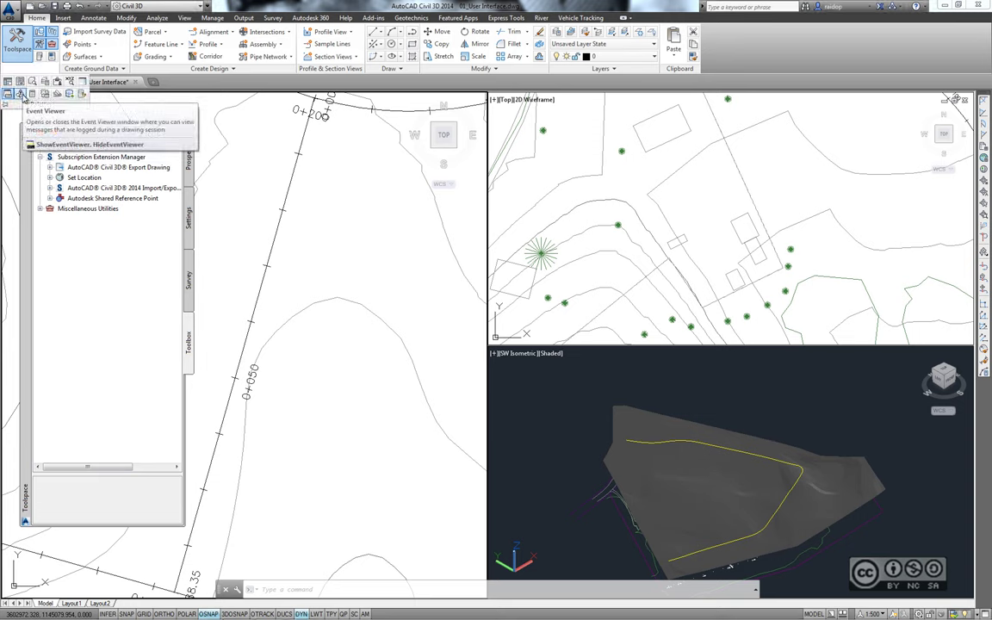
{"action": "left_click", "coordinate": [20, 94]}
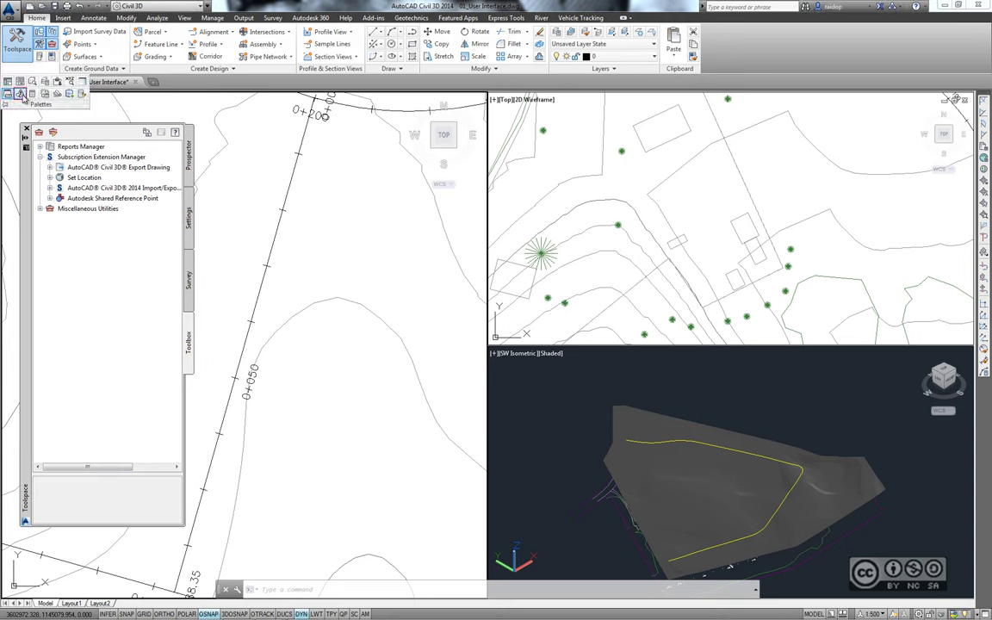
{"action": "left_click_drag", "start_coordinate": [215, 386], "coordinate": [215, 291]}
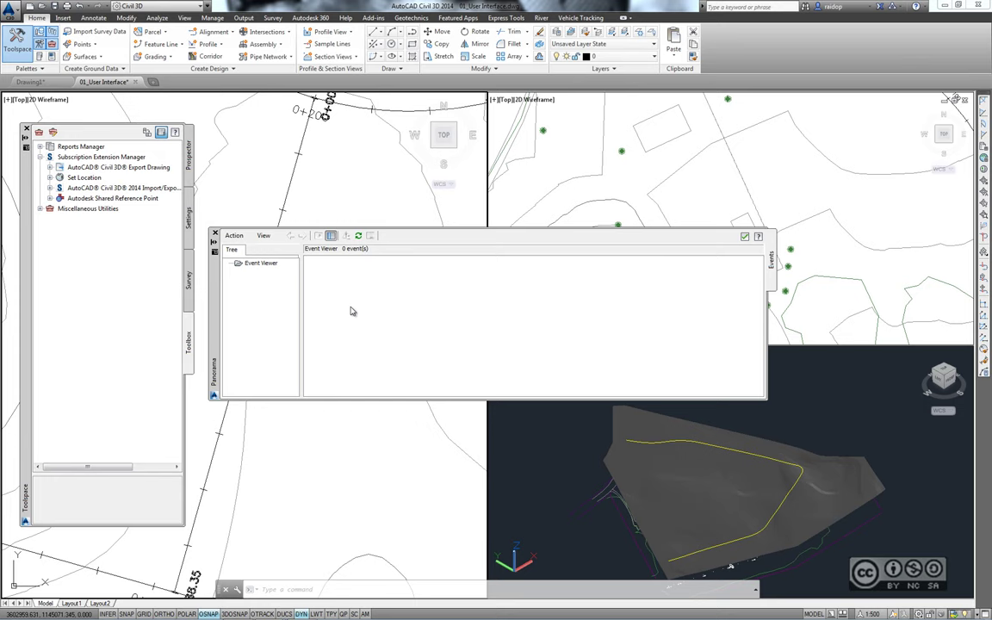
Select the Existing Ground TIN surface in the 3D viewport to show its contextual ribbon tab
{"action": "left_click", "coordinate": [560, 435]}
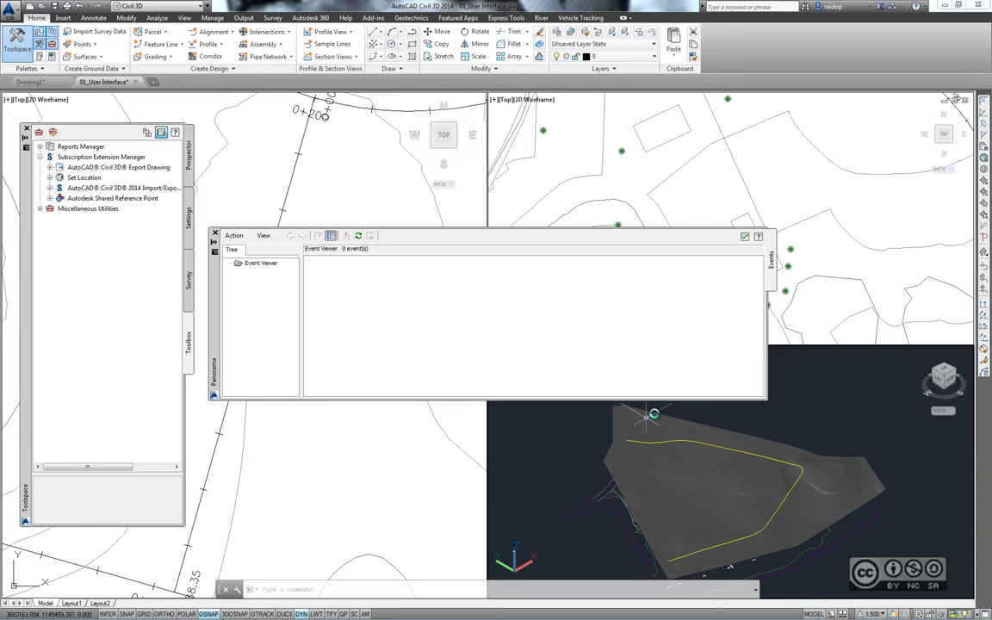
{"action": "left_click", "coordinate": [610, 450]}
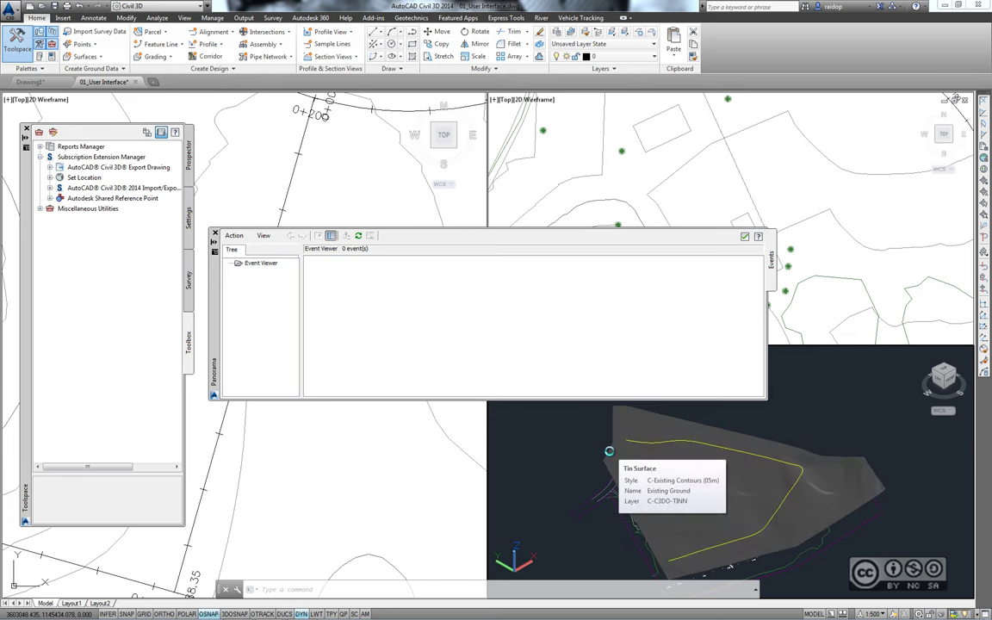
{"action": "left_click", "coordinate": [608, 449]}
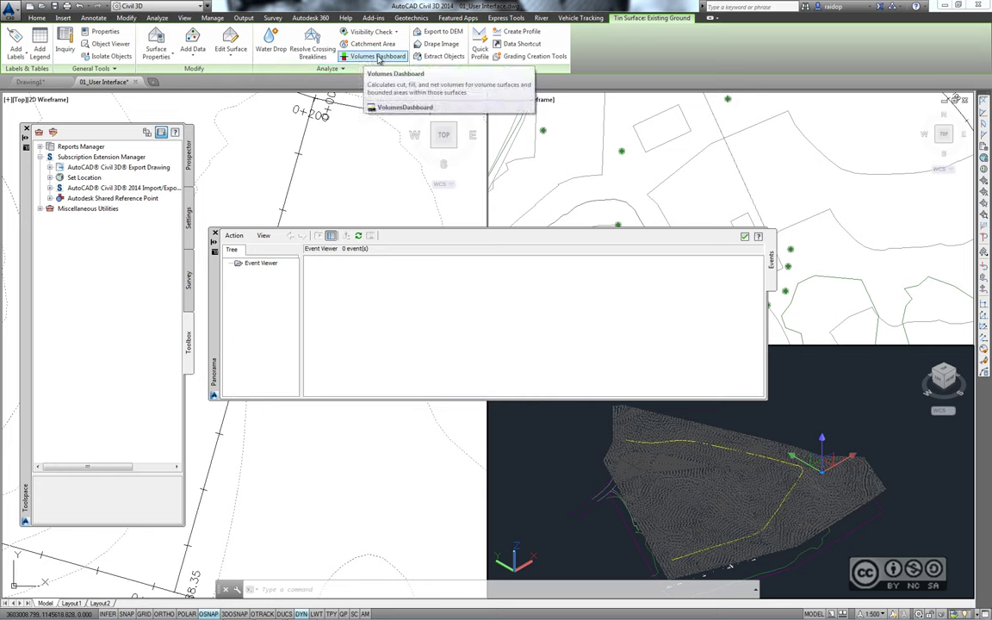
Open the Volumes Dashboard, compare it with the Events list, then close the Panorama window
{"action": "left_click", "coordinate": [378, 57]}
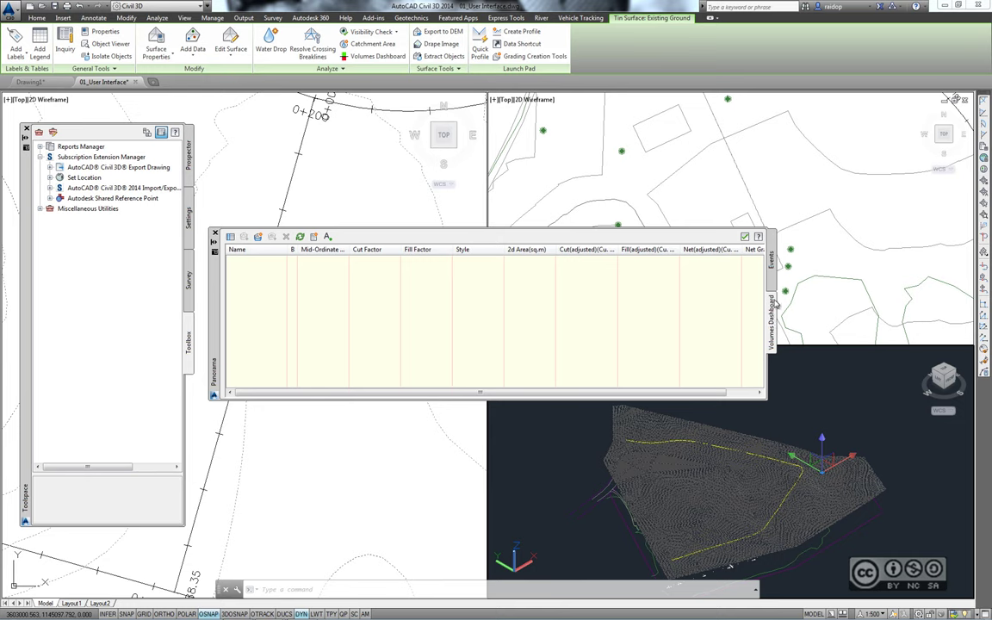
{"action": "left_click", "coordinate": [771, 258]}
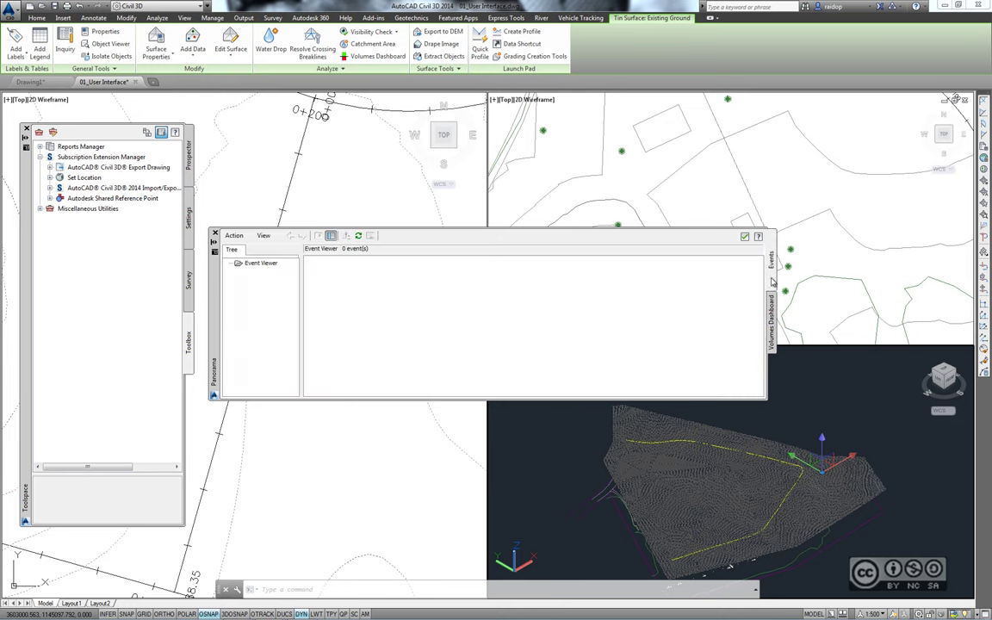
{"action": "left_click", "coordinate": [772, 318]}
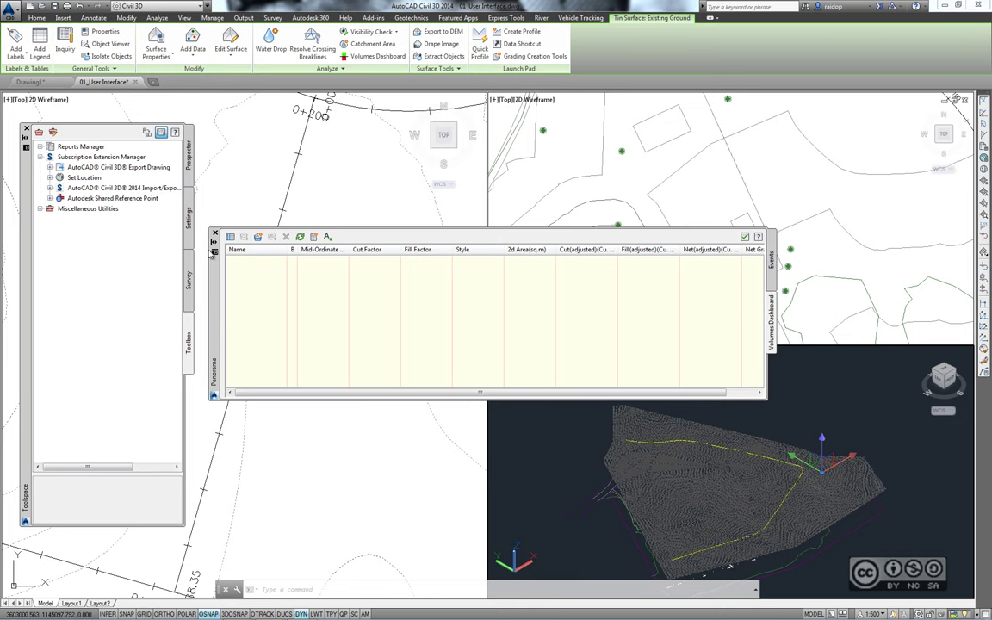
{"action": "left_click", "coordinate": [216, 235]}
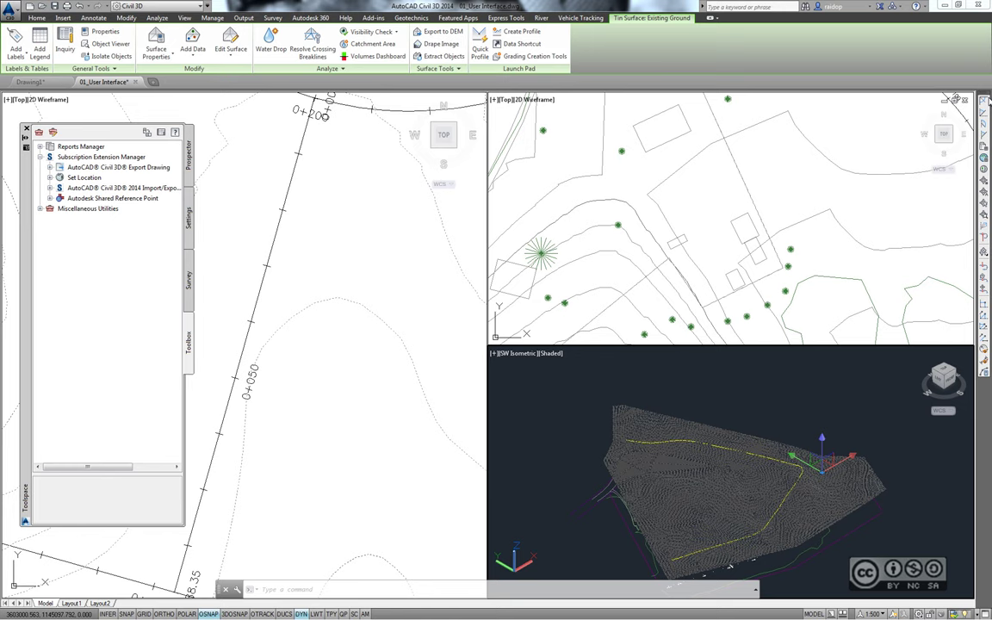
Start the LINE command and pick its first point on the contour map
{"action": "left_click", "coordinate": [305, 589]}
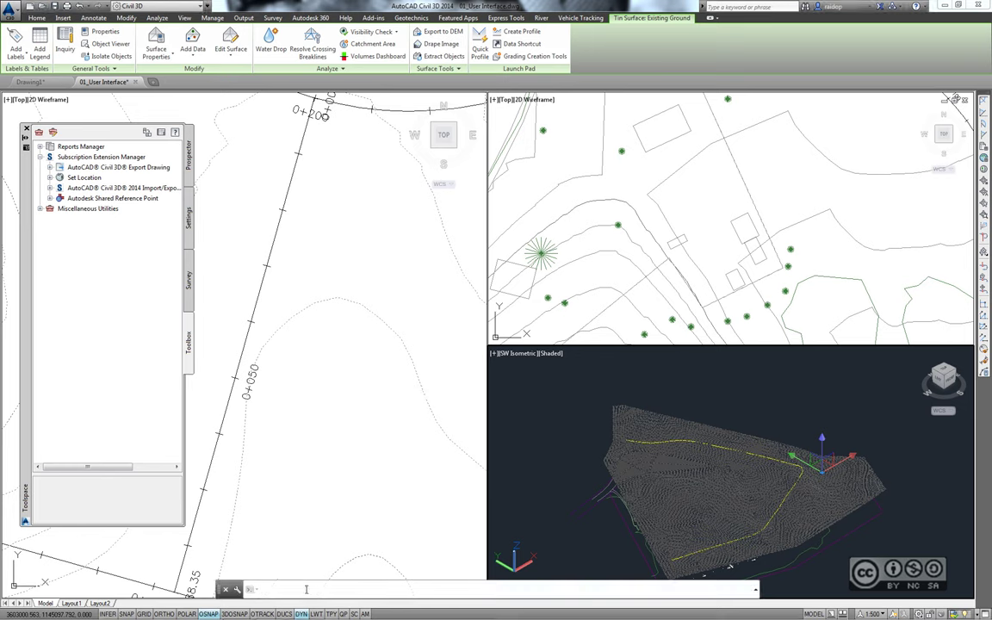
{"action": "type", "text": "i"}
{"action": "type", "text": "ne"}
{"action": "key", "text": "Return"}
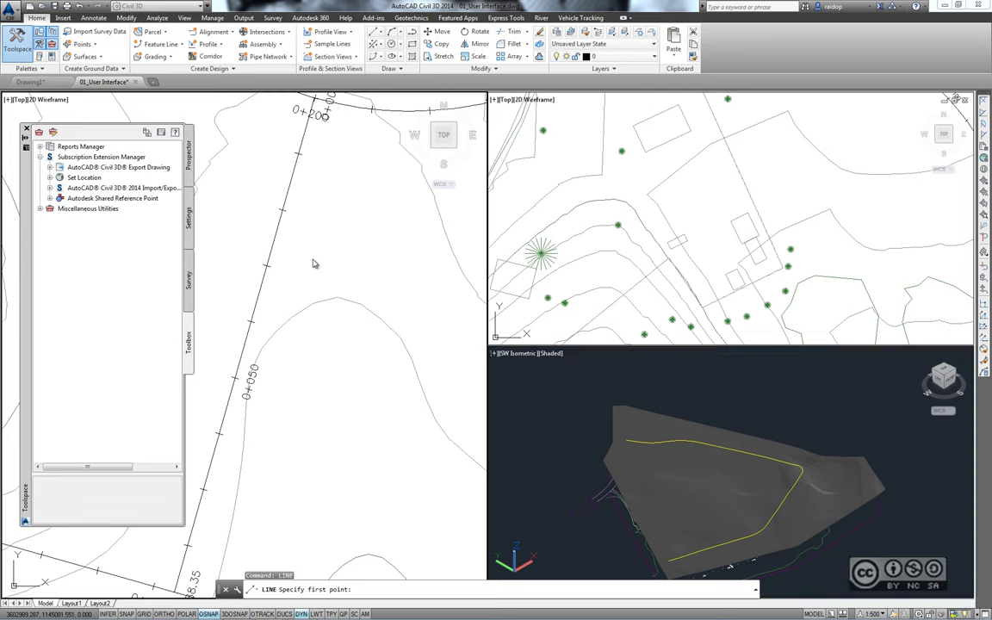
{"action": "left_click", "coordinate": [308, 266]}
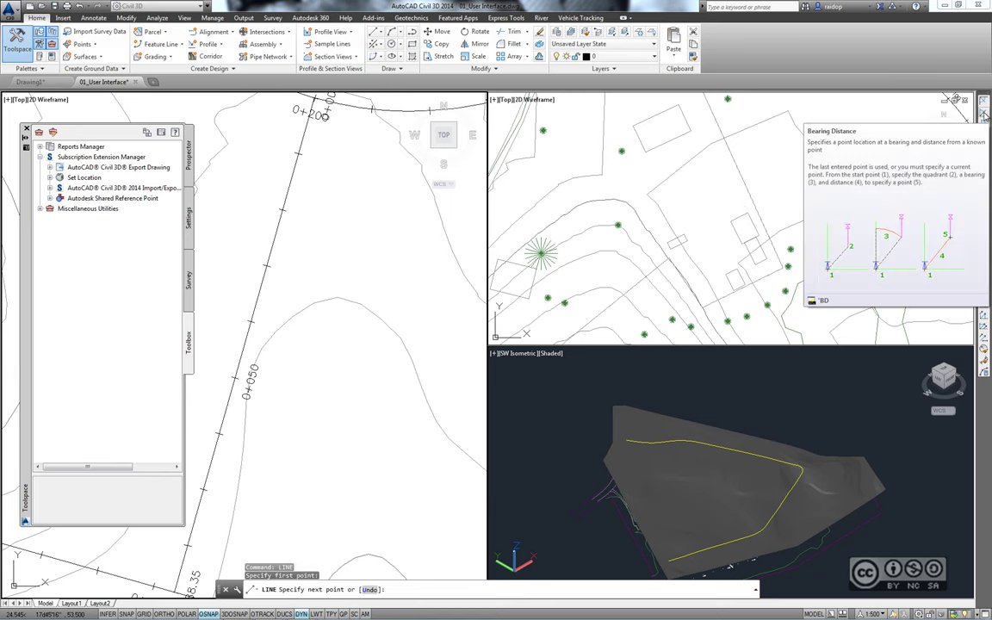
Place the end point by Bearing Distance: bearing 45, entered distance, quadrant 3, then end the line
{"action": "left_click", "coordinate": [984, 114]}
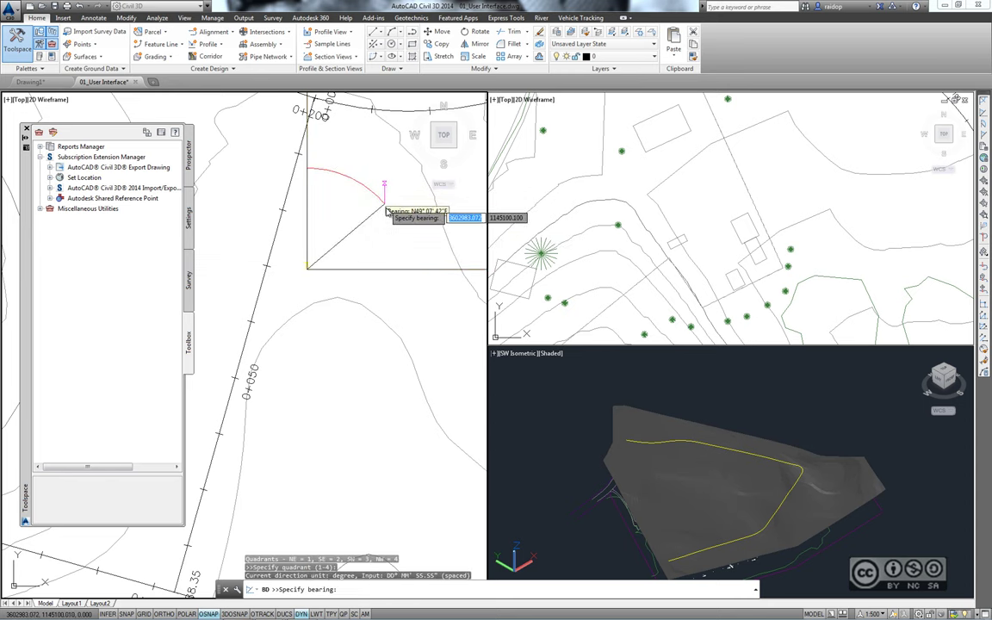
{"action": "type", "text": "45"}
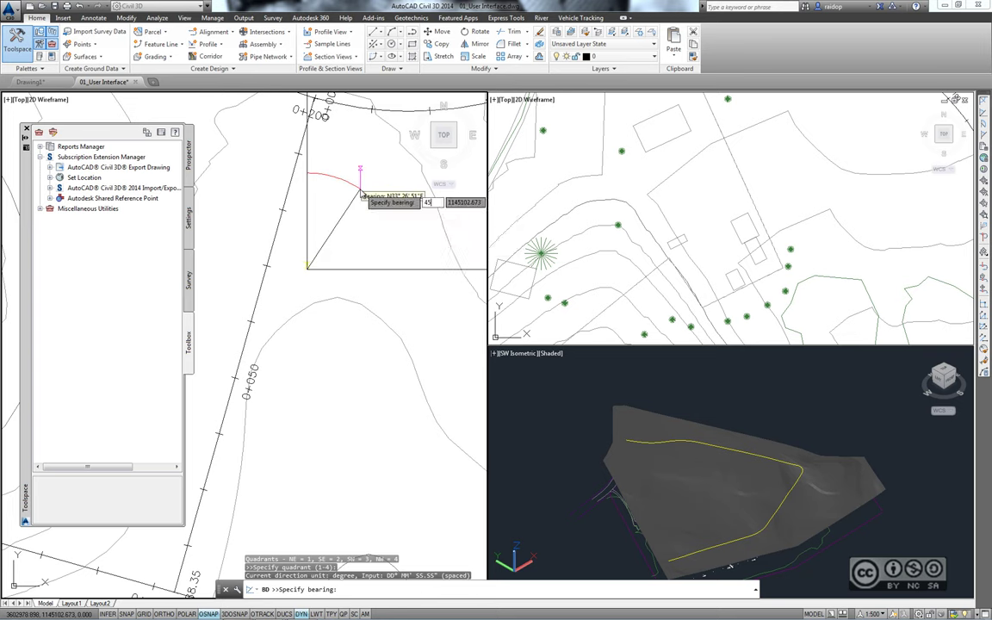
{"action": "key", "text": "Return"}
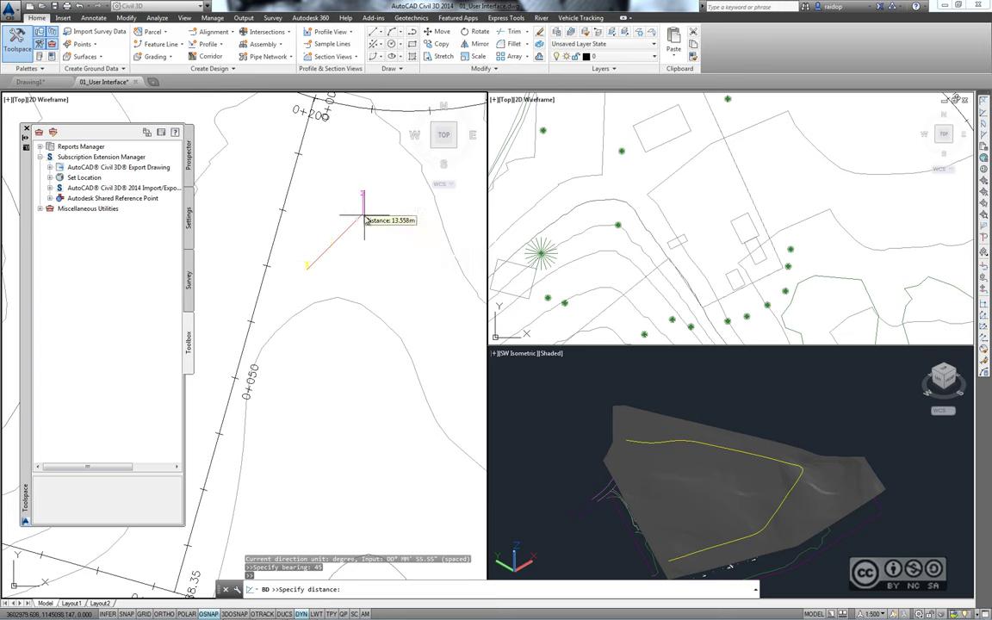
{"action": "type", "text": "1"}
{"action": "key", "text": "Return"}
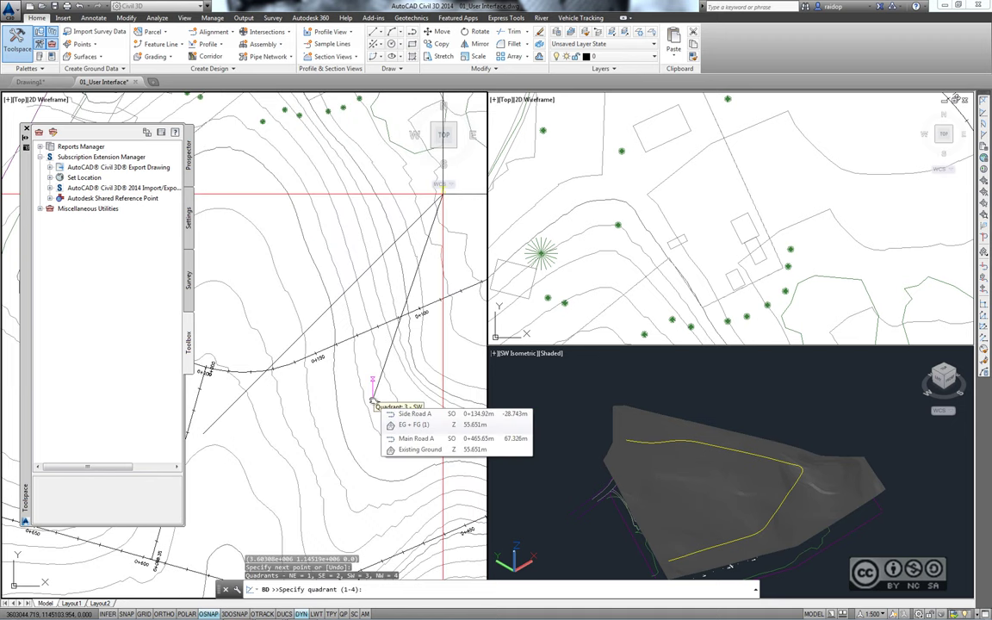
{"action": "type", "text": "3"}
{"action": "key", "text": "Return"}
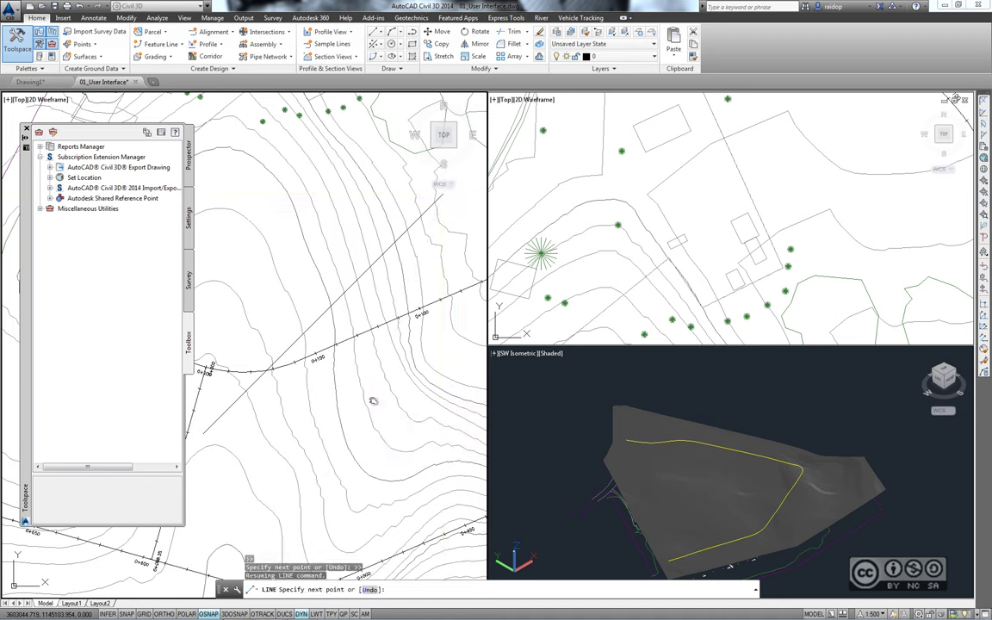
{"action": "key", "text": "Escape"}
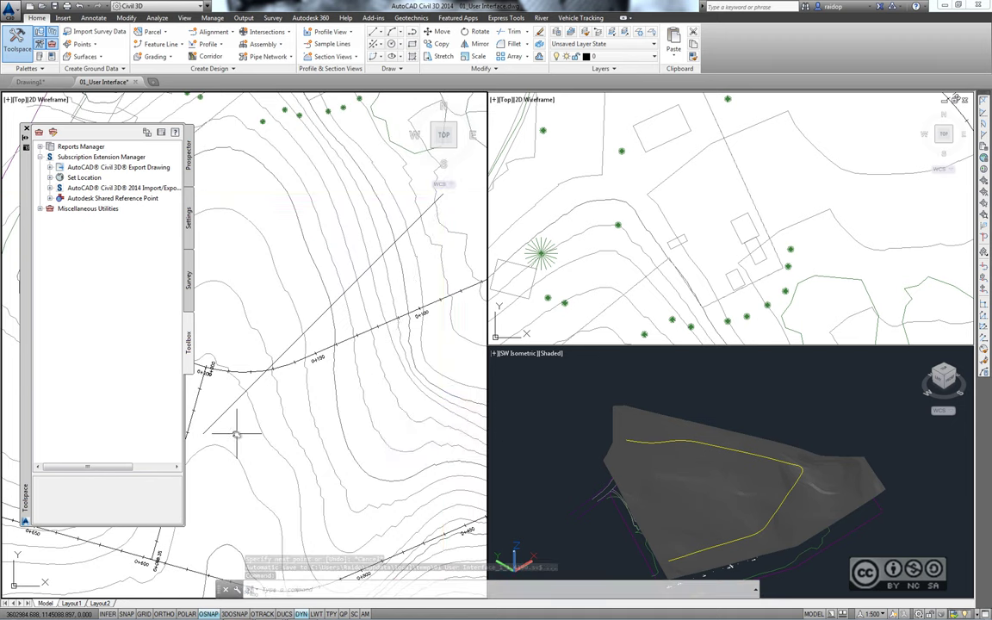
Select the new diagonal line and expand the Line dropdown of creation methods
{"action": "left_click", "coordinate": [227, 410]}
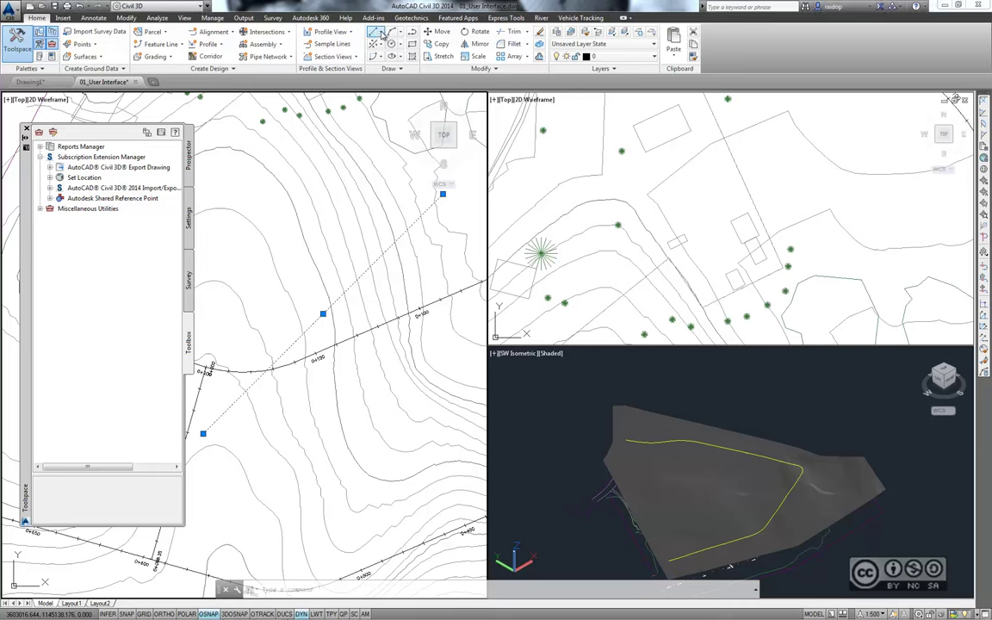
{"action": "left_click", "coordinate": [381, 32]}
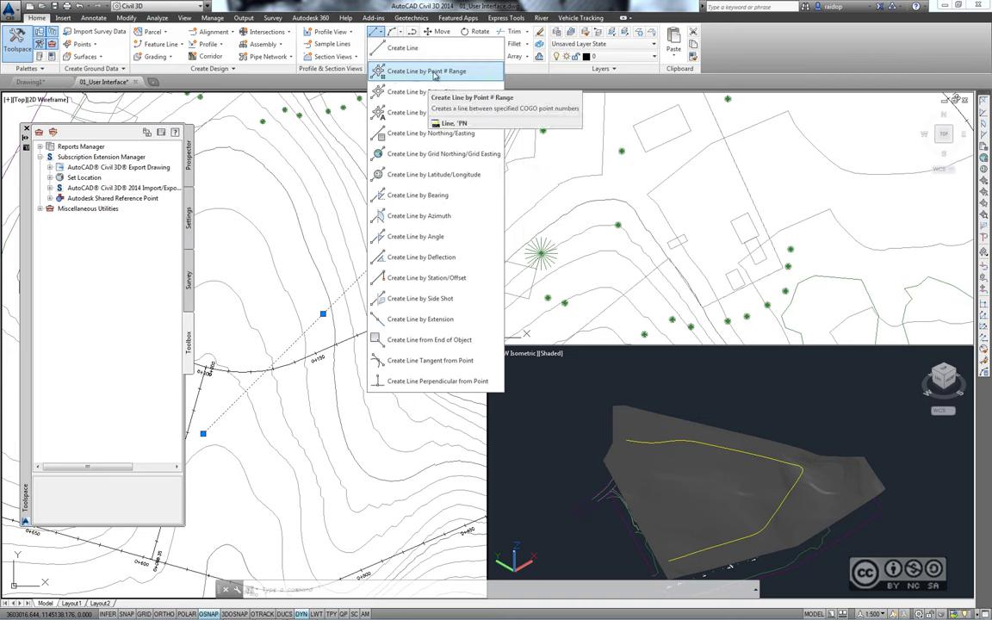
{"action": "mouse_move", "coordinate": [428, 72]}
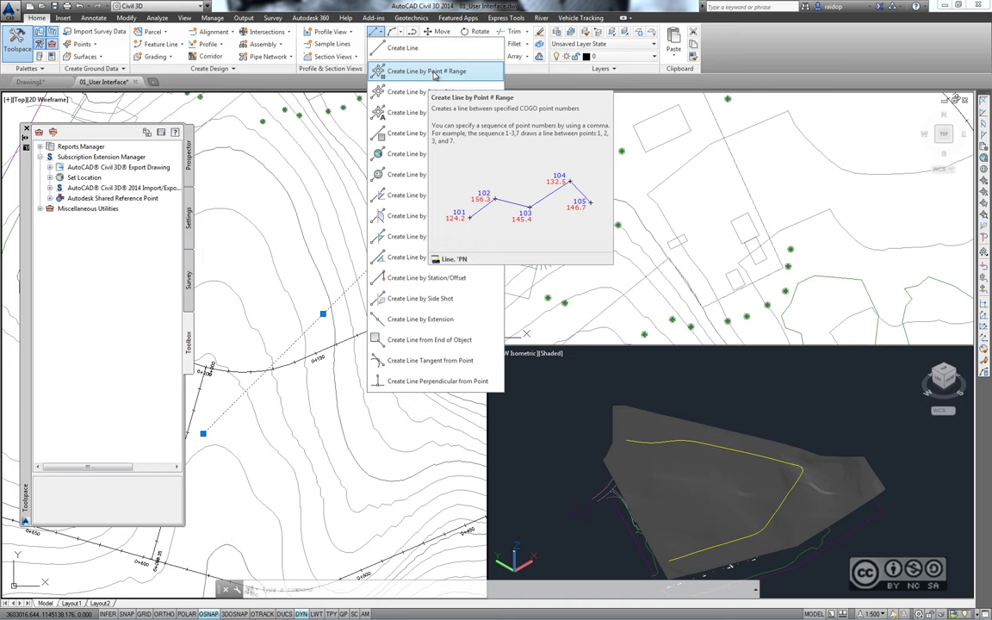
{"action": "left_click", "coordinate": [374, 33]}
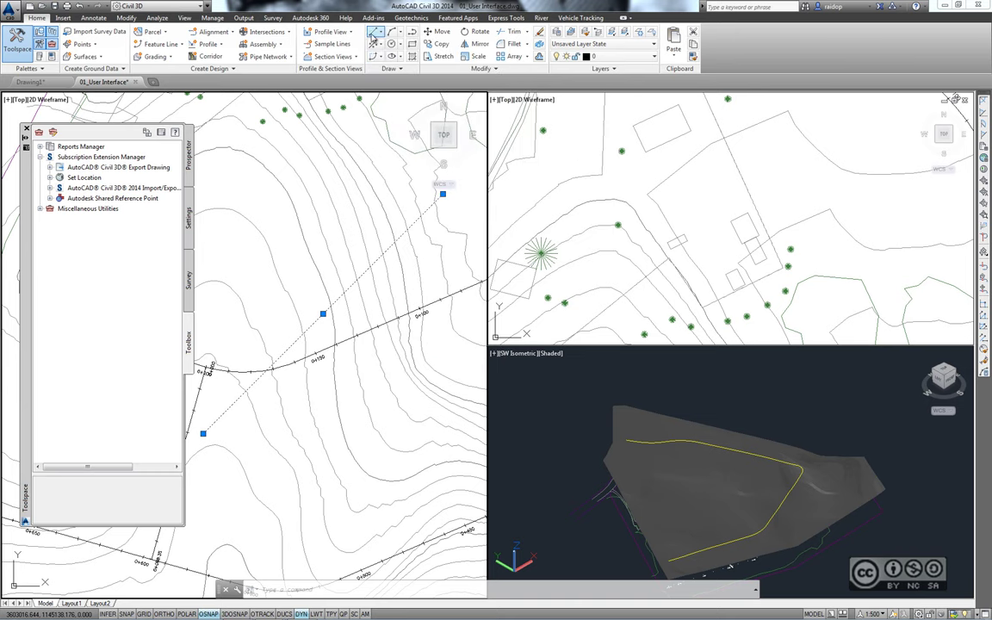
{"action": "left_click", "coordinate": [400, 34]}
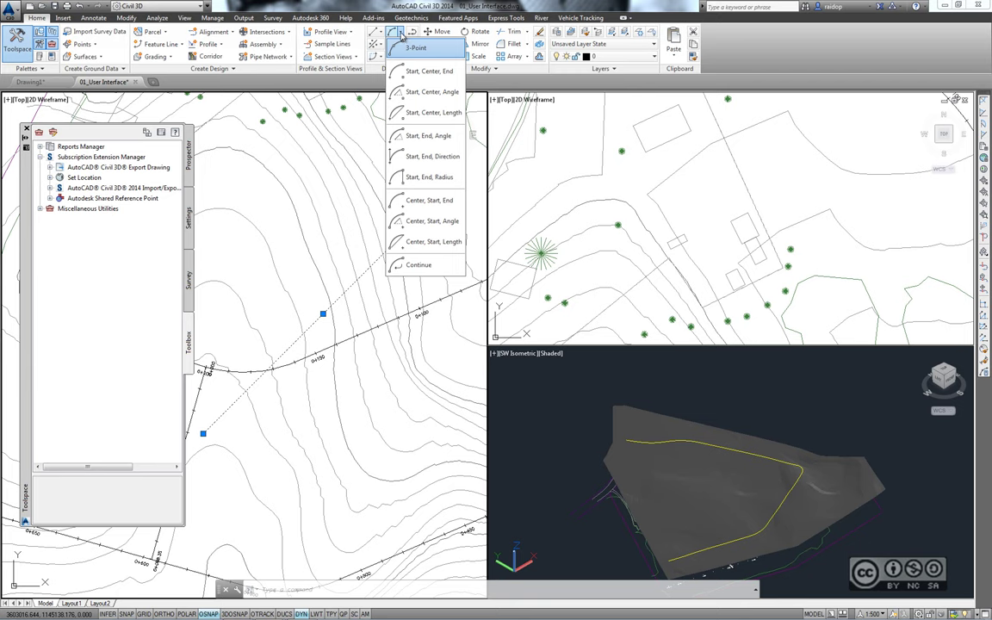
{"action": "left_click", "coordinate": [400, 34]}
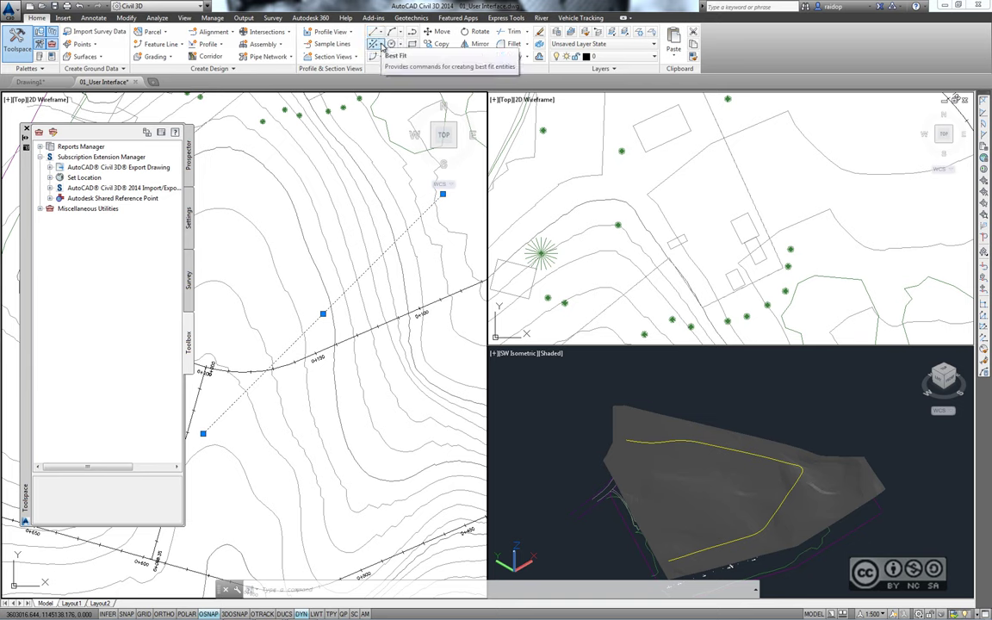
{"action": "left_click", "coordinate": [381, 45]}
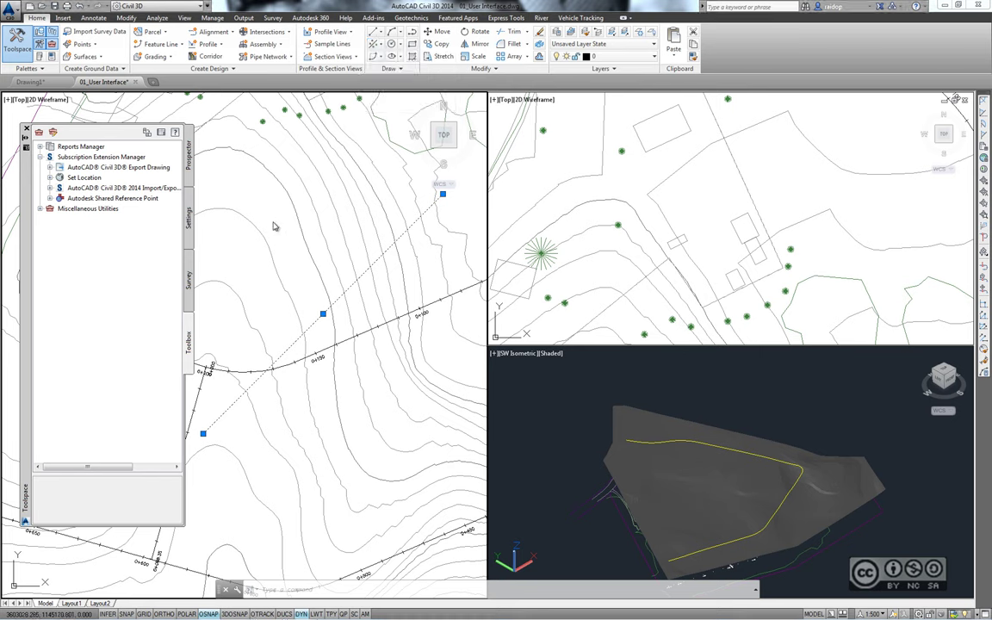
Open the Inquiry Tool from the Analyze tab and move it right, clear of the Toolspace tabs
{"action": "left_click", "coordinate": [158, 18]}
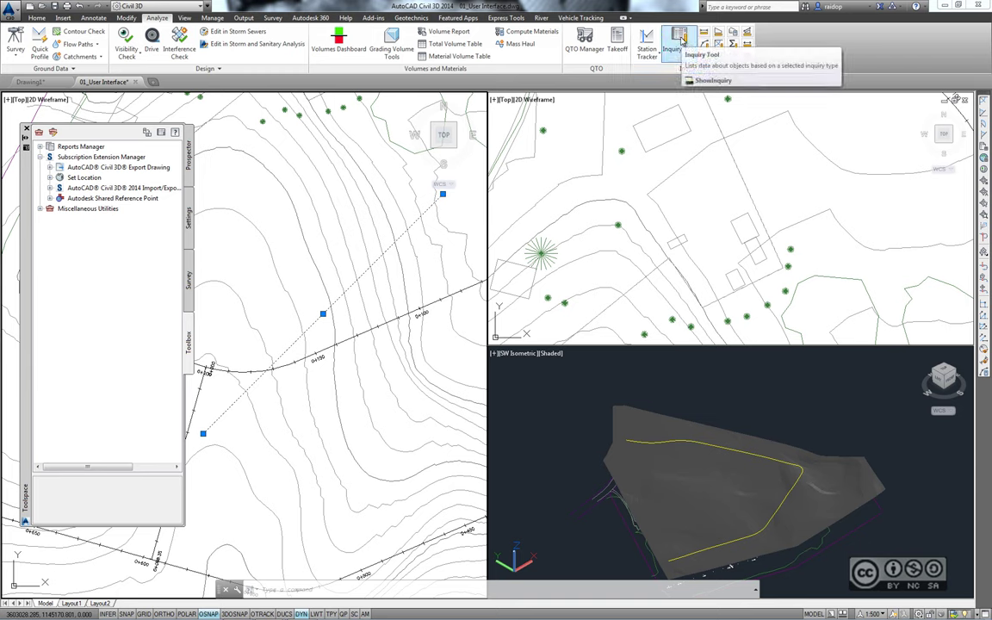
{"action": "left_click", "coordinate": [681, 38]}
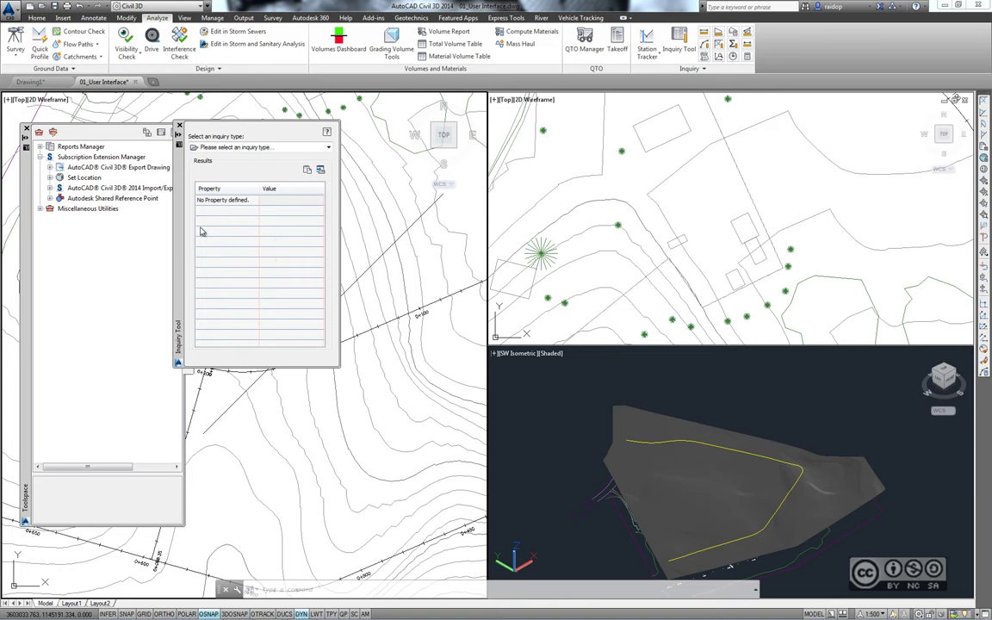
{"action": "left_click_drag", "start_coordinate": [182, 231], "coordinate": [229, 311]}
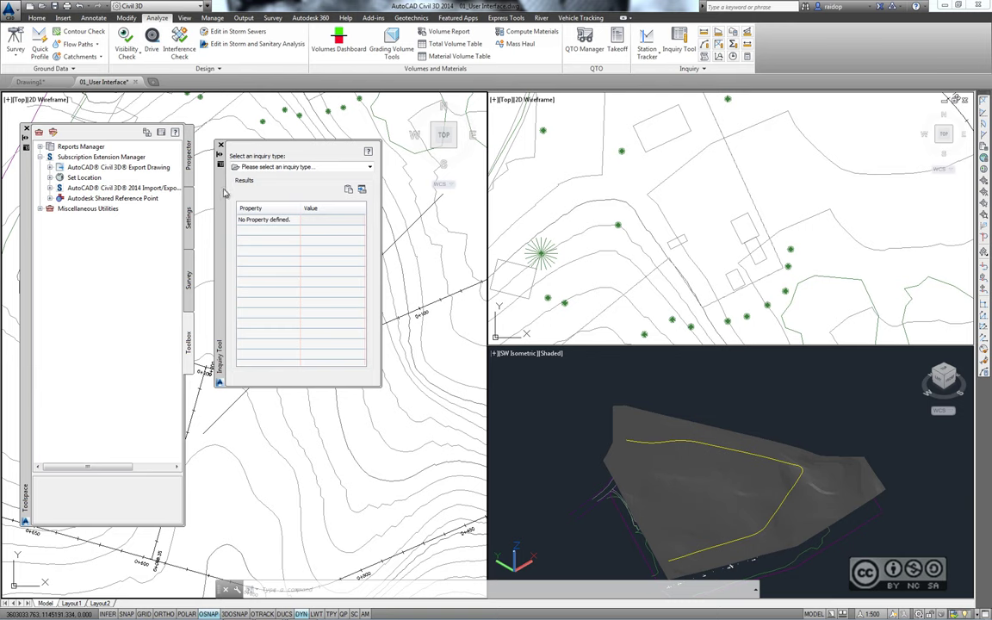
Choose Point Inverse under the Point category of the inquiry type list
{"action": "left_click", "coordinate": [351, 167]}
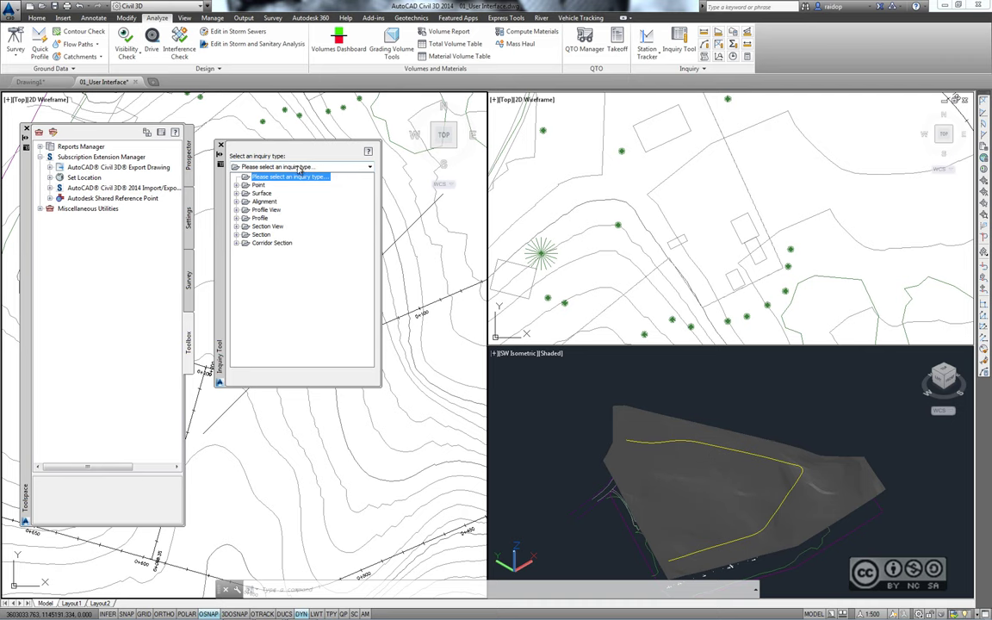
{"action": "left_click", "coordinate": [237, 186]}
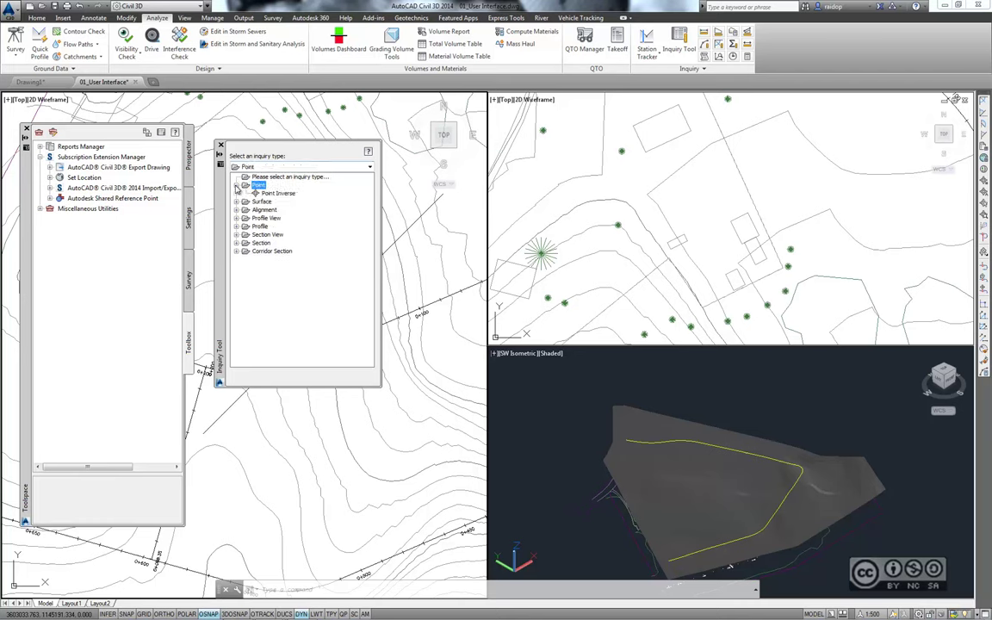
{"action": "left_click", "coordinate": [276, 194]}
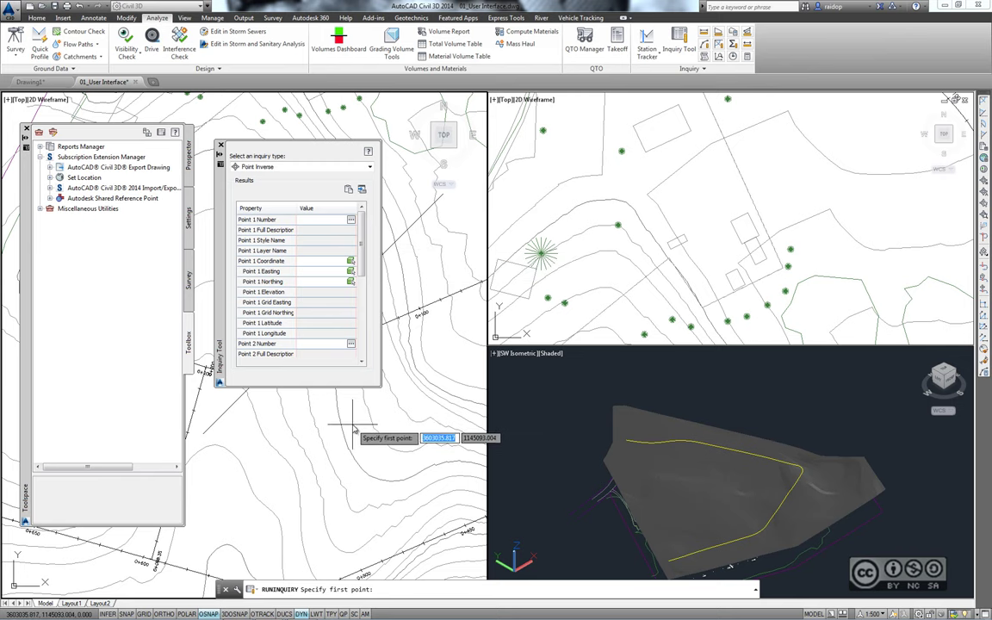
Turn on Ortho and snap to both endpoints of the diagonal line with Endpoint snap
{"action": "scroll", "coordinate": [355, 428], "scroll_direction": "down", "scroll_amount": 2}
{"action": "scroll", "coordinate": [387, 427], "scroll_direction": "down", "scroll_amount": 2}
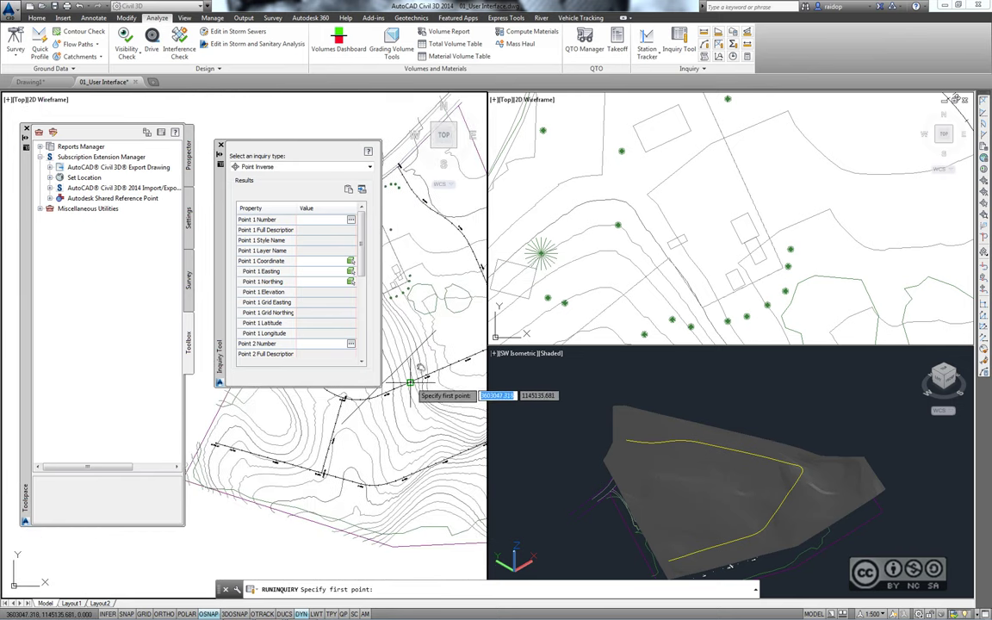
{"action": "scroll", "coordinate": [426, 431], "scroll_direction": "up", "scroll_amount": 1}
{"action": "scroll", "coordinate": [435, 444], "scroll_direction": "up", "scroll_amount": 1}
{"action": "scroll", "coordinate": [443, 461], "scroll_direction": "up", "scroll_amount": 2}
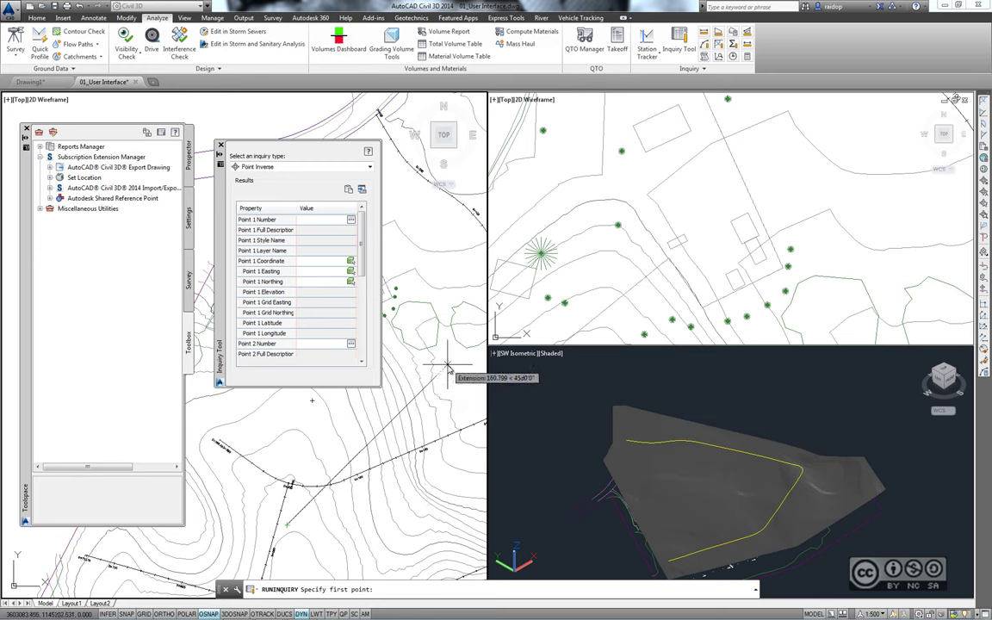
{"action": "key", "text": "F8"}
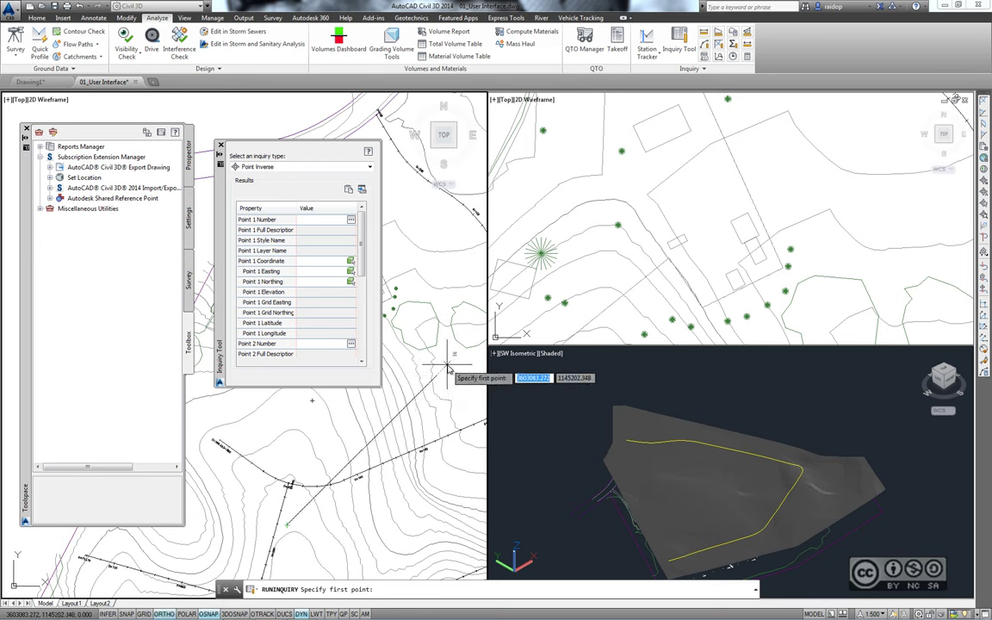
{"action": "right_click", "coordinate": [447, 368], "text": "shift"}
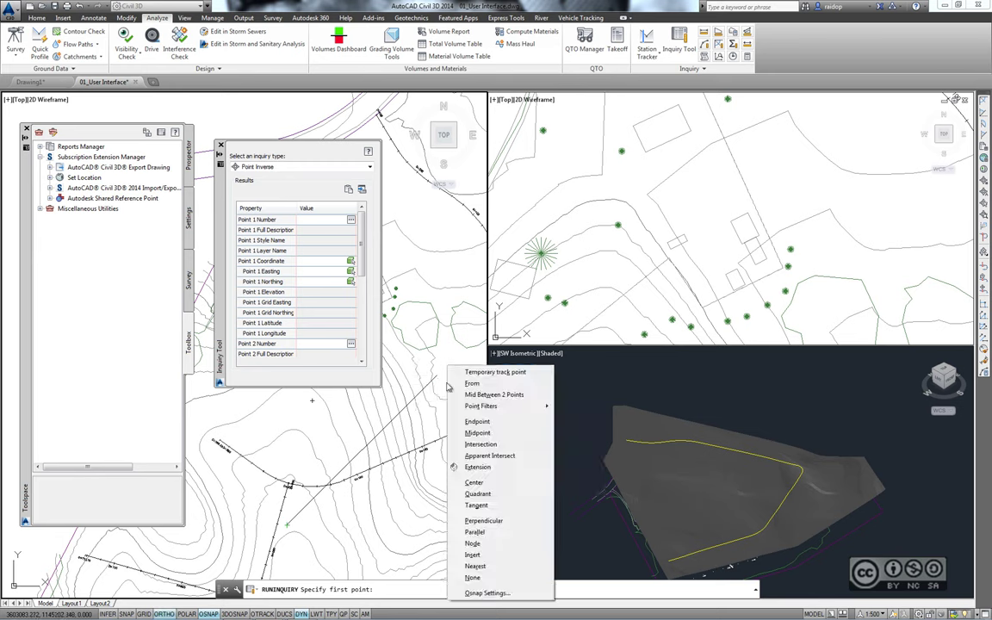
{"action": "left_click", "coordinate": [476, 422]}
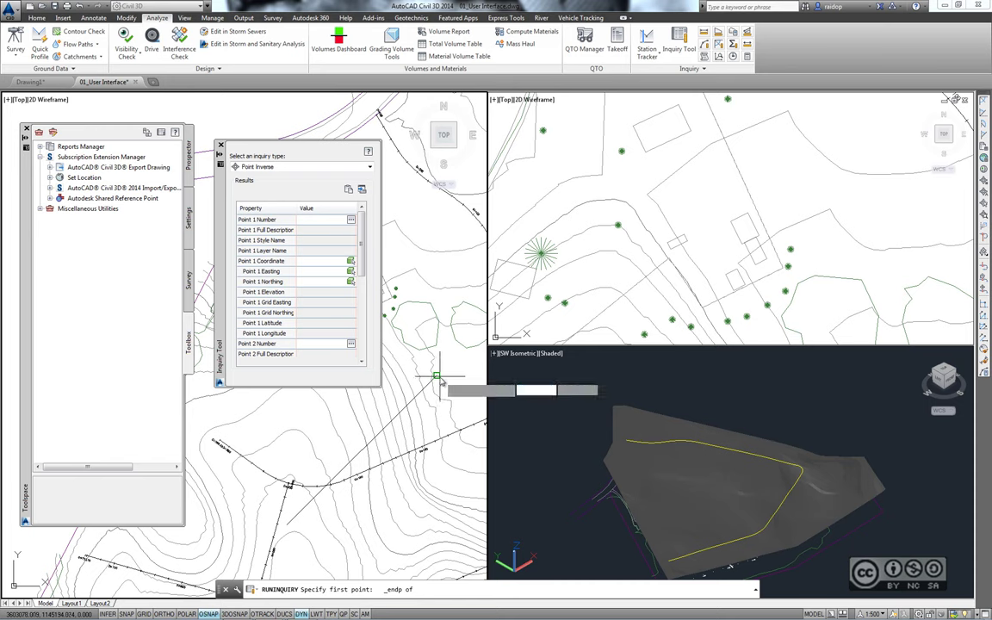
{"action": "left_click", "coordinate": [436, 376]}
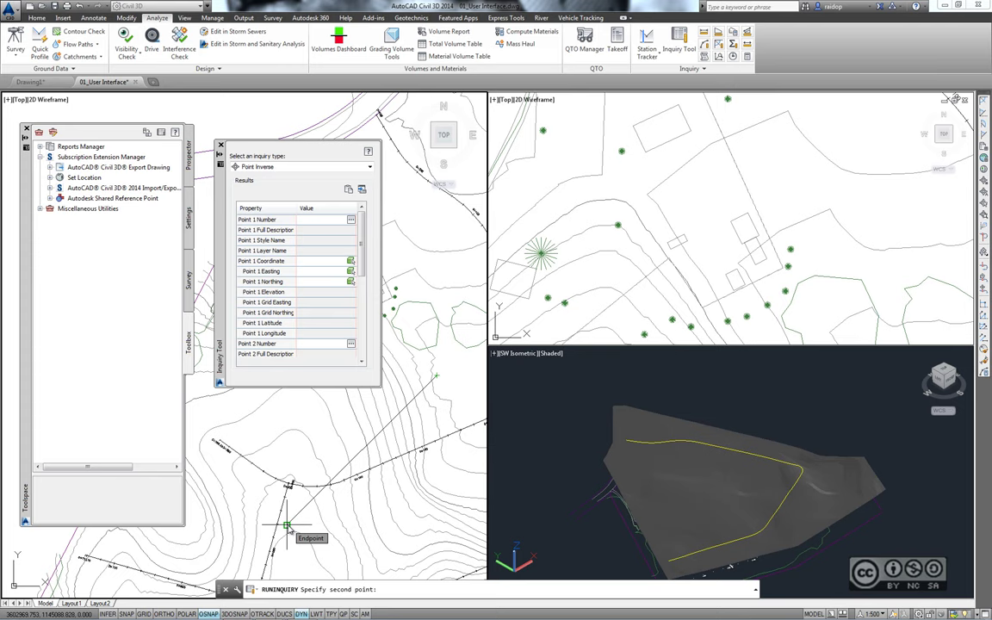
{"action": "left_click", "coordinate": [287, 526]}
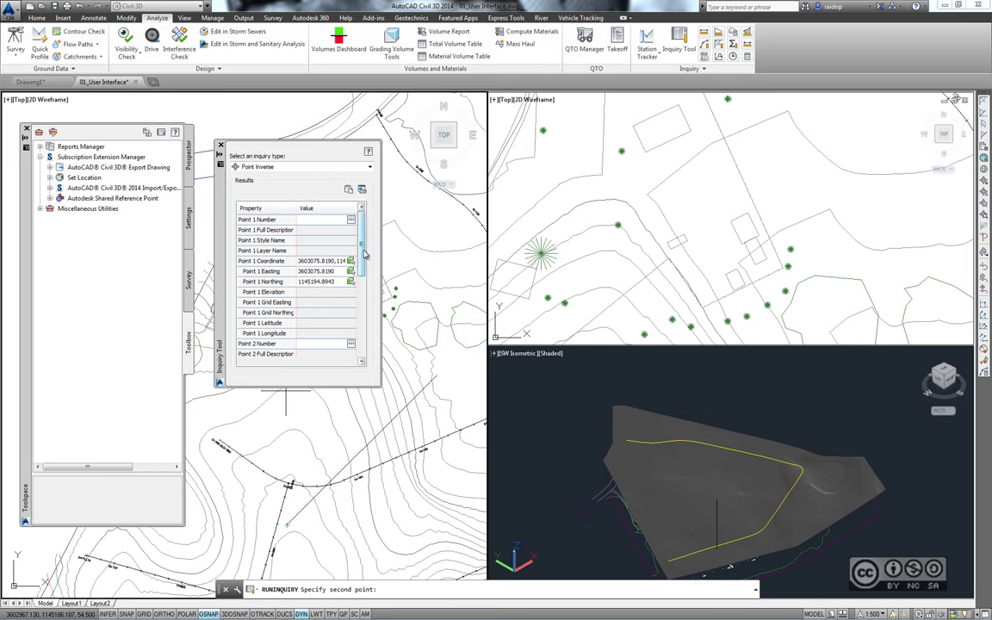
Read direction S45°00'00"W and horizontal distance 150.0000 in the results, then close the Inquiry Tool
{"action": "scroll", "coordinate": [363, 268], "scroll_direction": "down", "scroll_amount": 1}
{"action": "left_click_drag", "start_coordinate": [363, 273], "coordinate": [366, 372]}
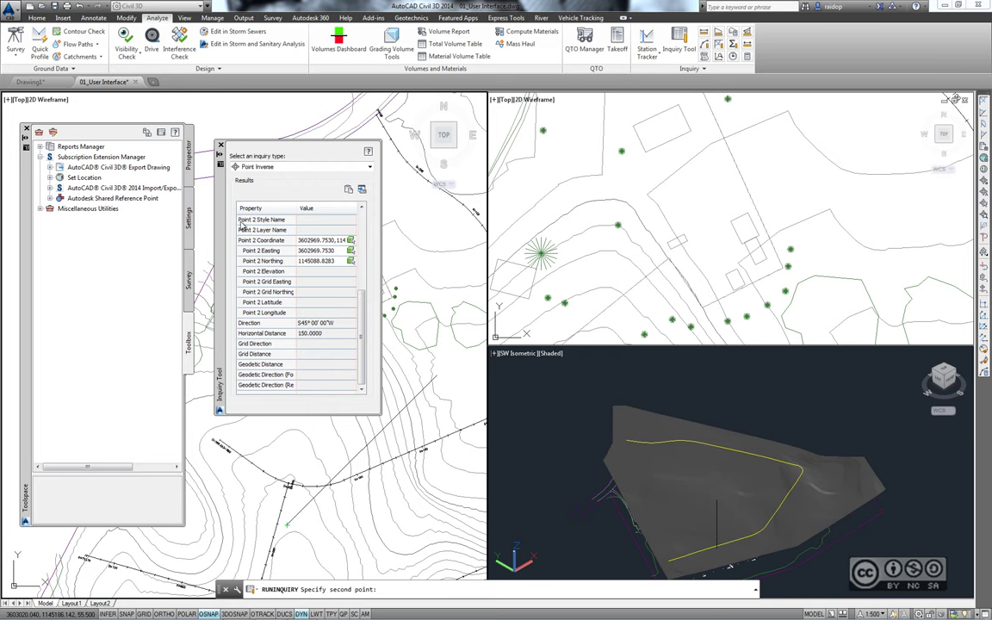
{"action": "left_click", "coordinate": [220, 145]}
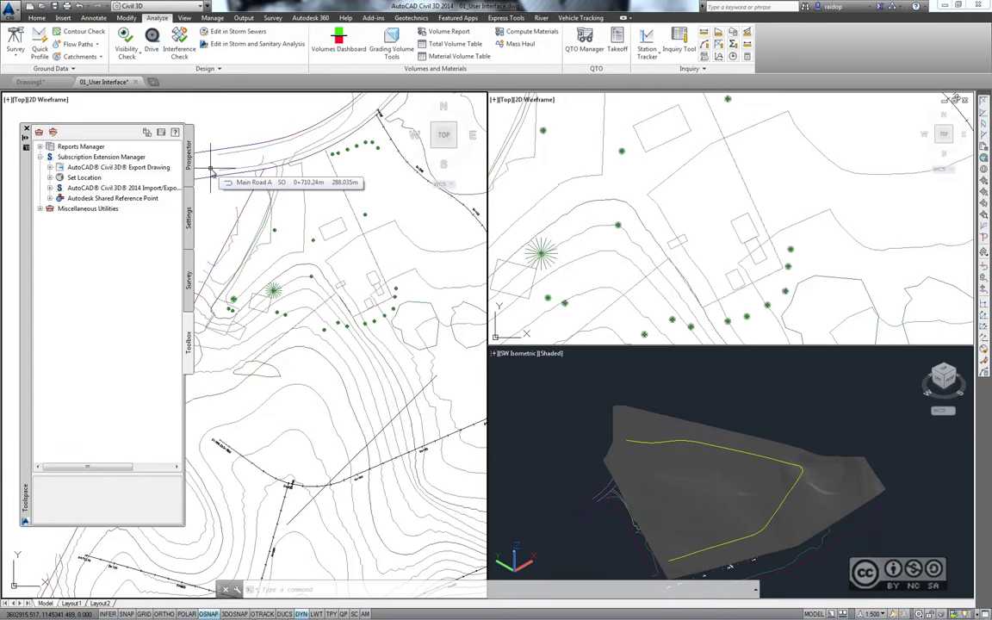